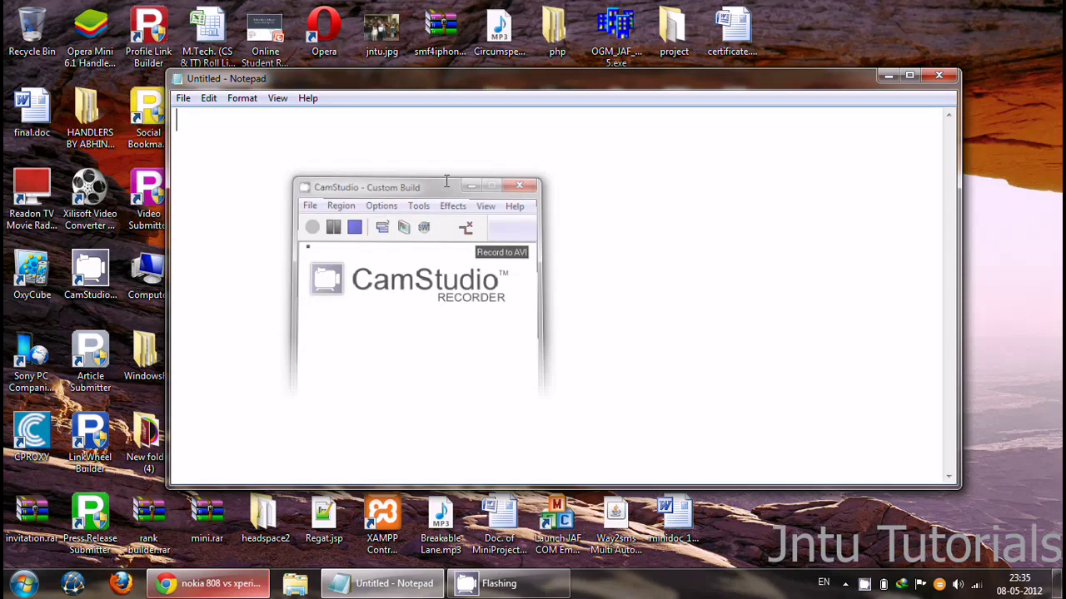
- Write a Notepad intro about adding page numbers to a Word file from a custom page
text(HELLO ,)
key(Return)
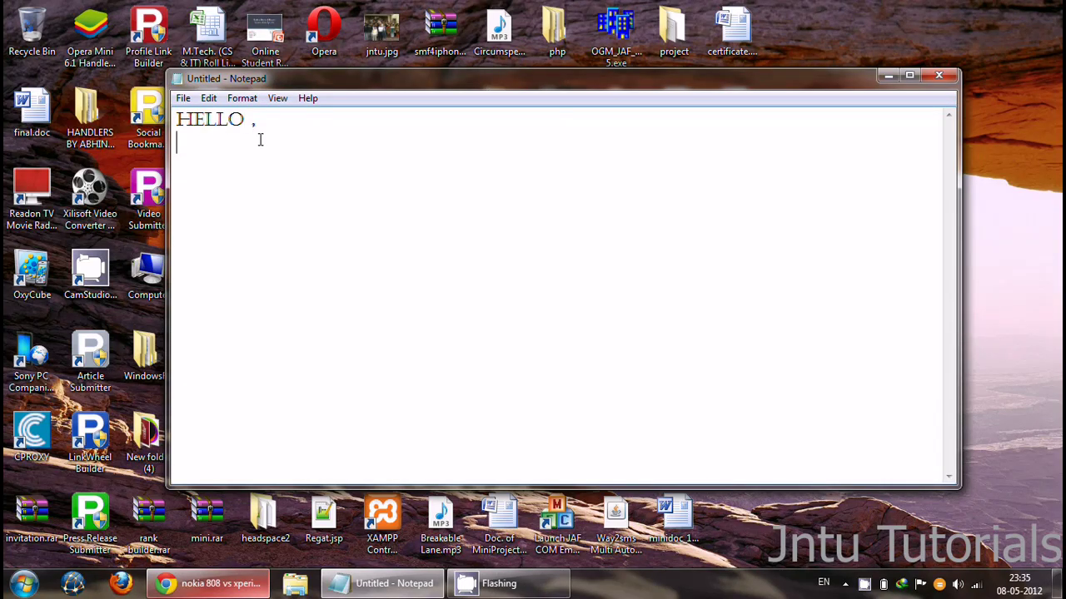
text(TODAY I AM GOING)
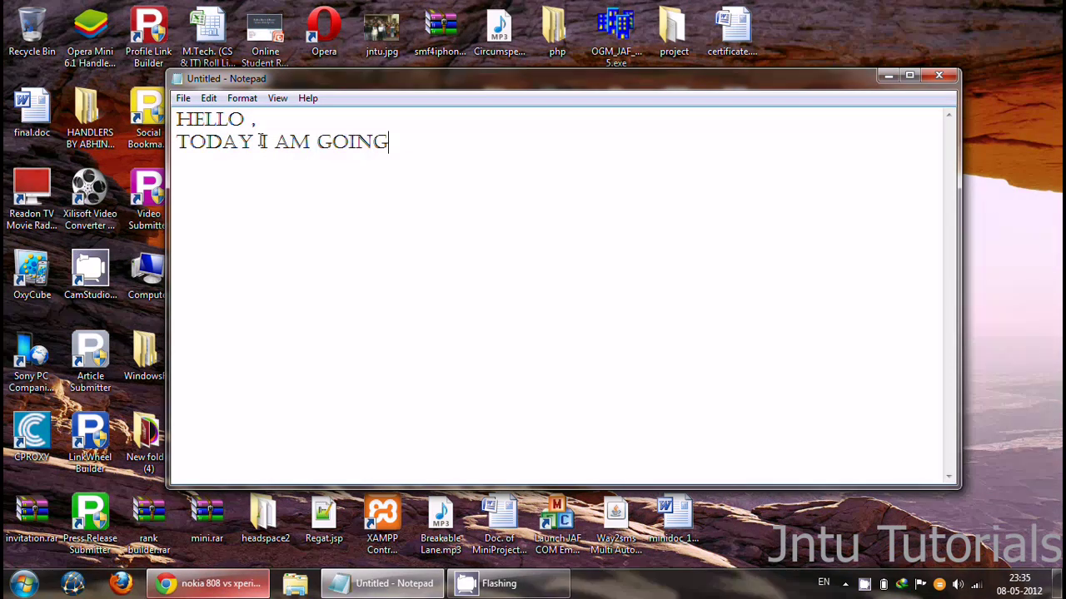
text( TO SHOW )
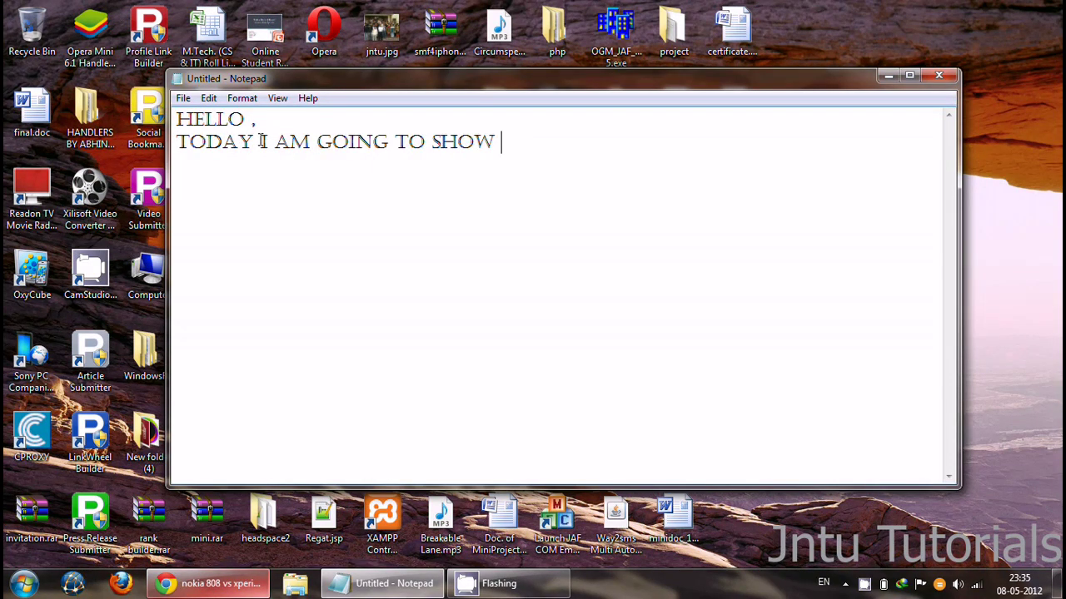
text(U HOW TO ADD P)
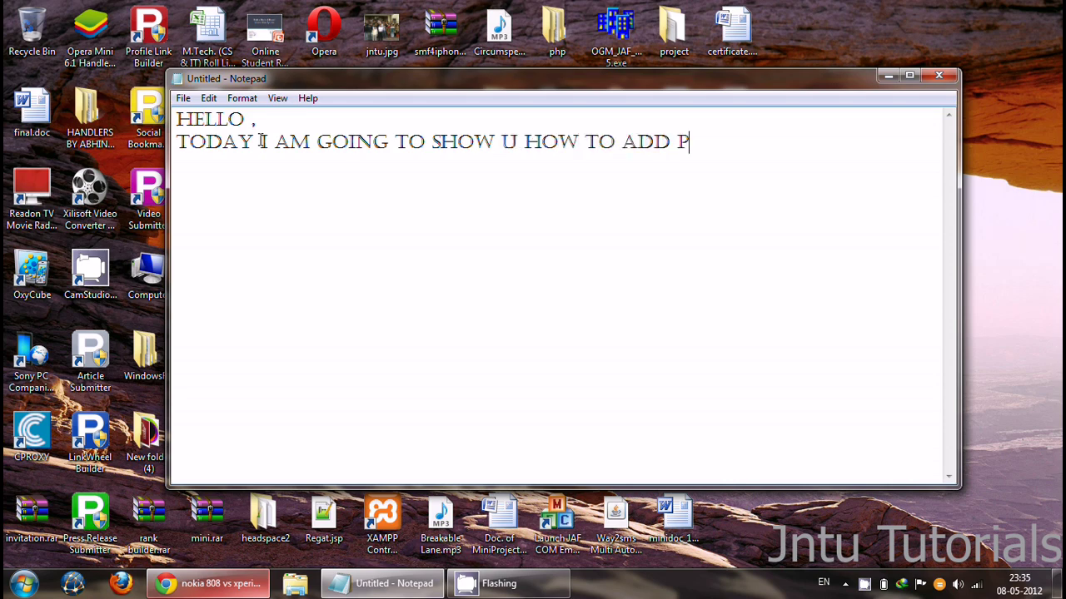
text(AGE NUMBERS)
key(Return)
text(ON )
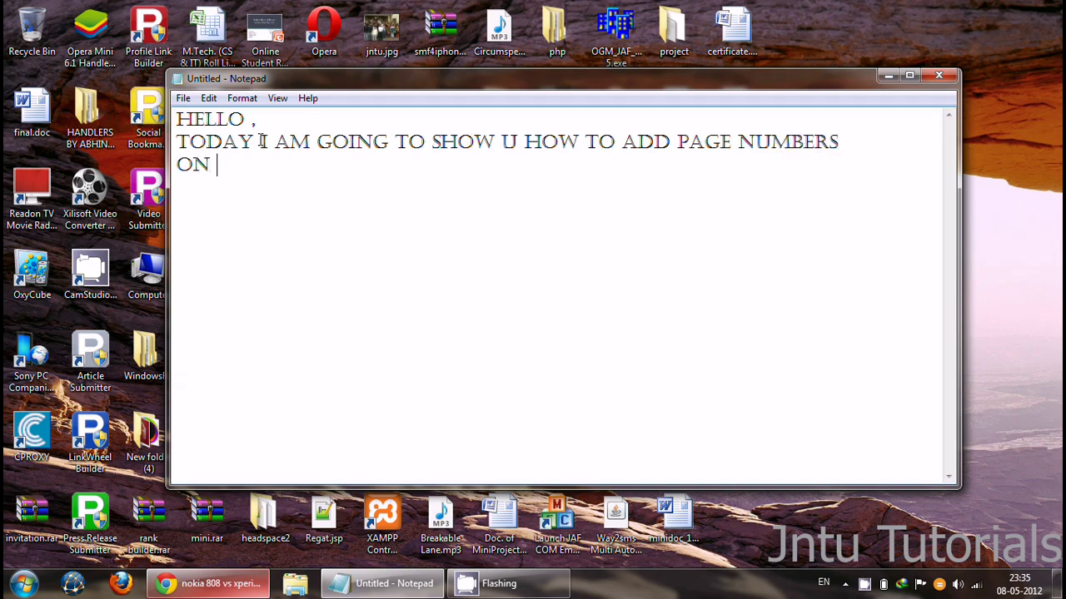
text(UR WORD)
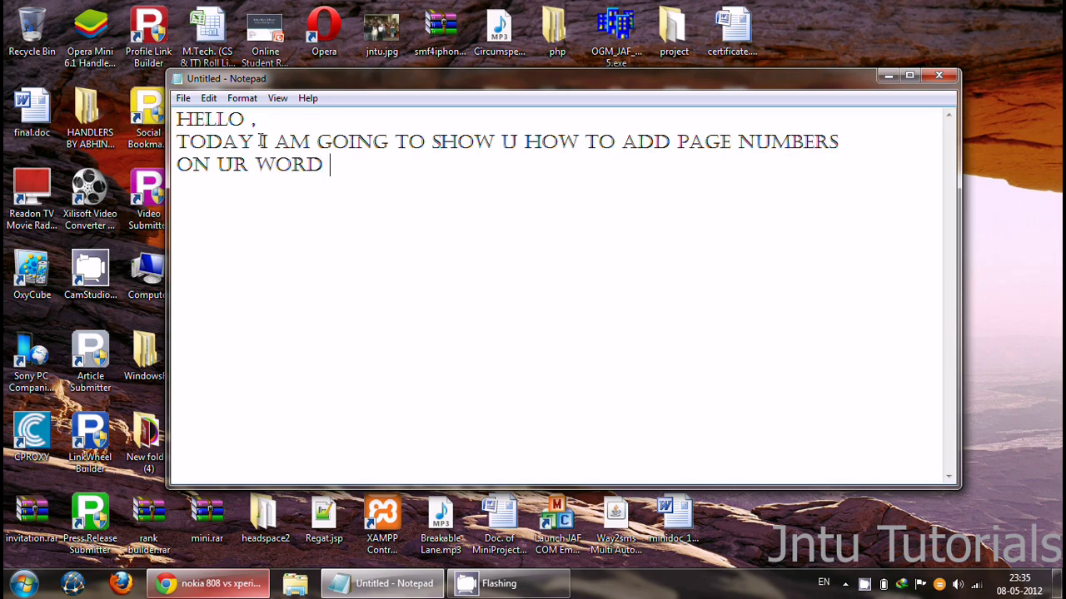
text( FILE FROM A CUST)
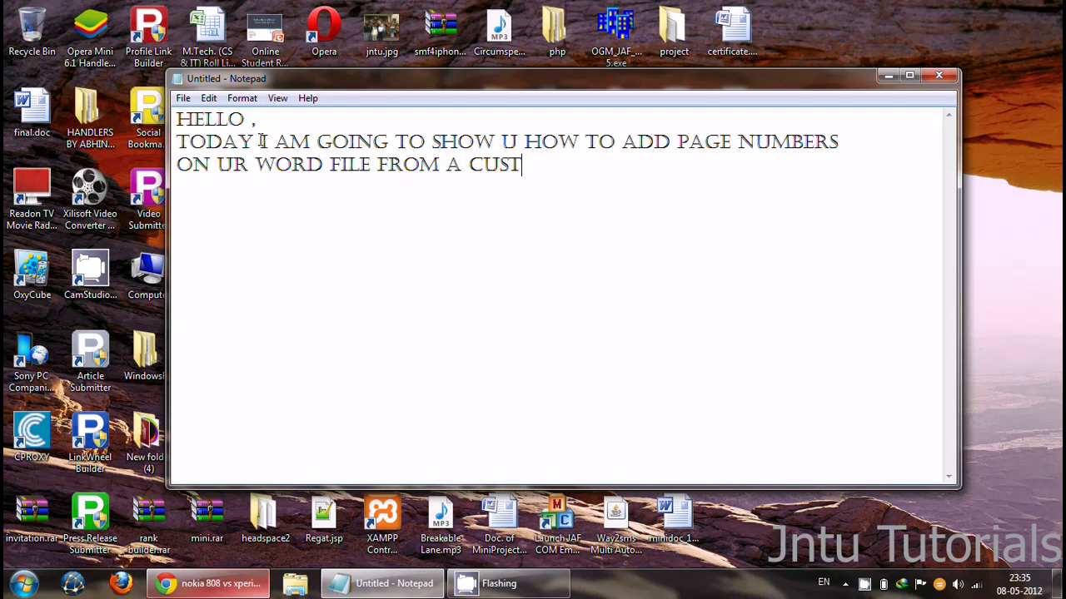
text(OM PAGE)
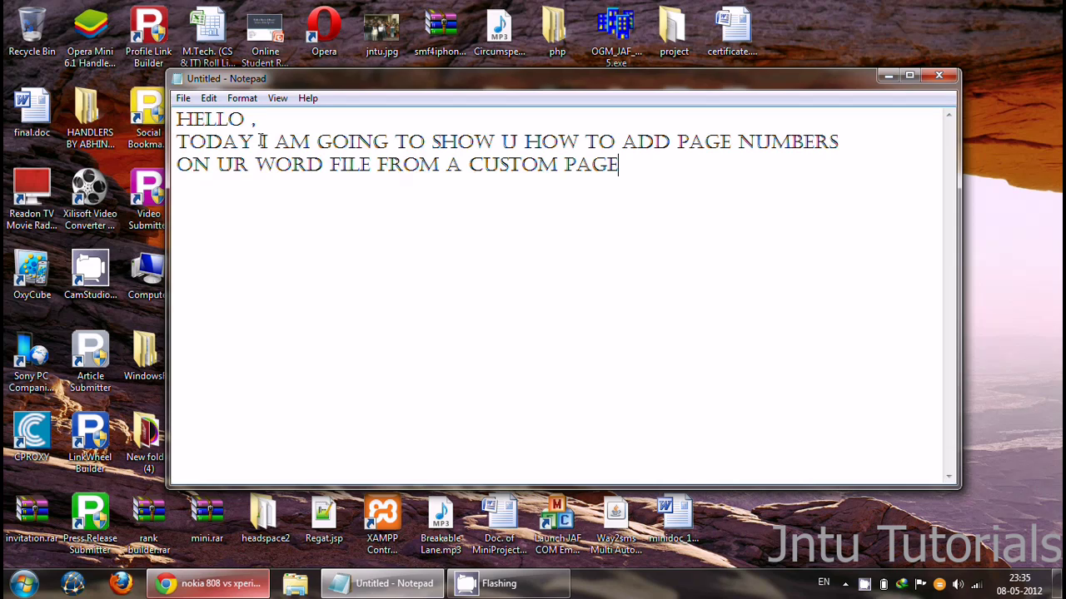
text(...)
key(super)
- Launch Microsoft Word from the Start search with 'w', then bring Notepad back to front
text(w)
key(Escape)
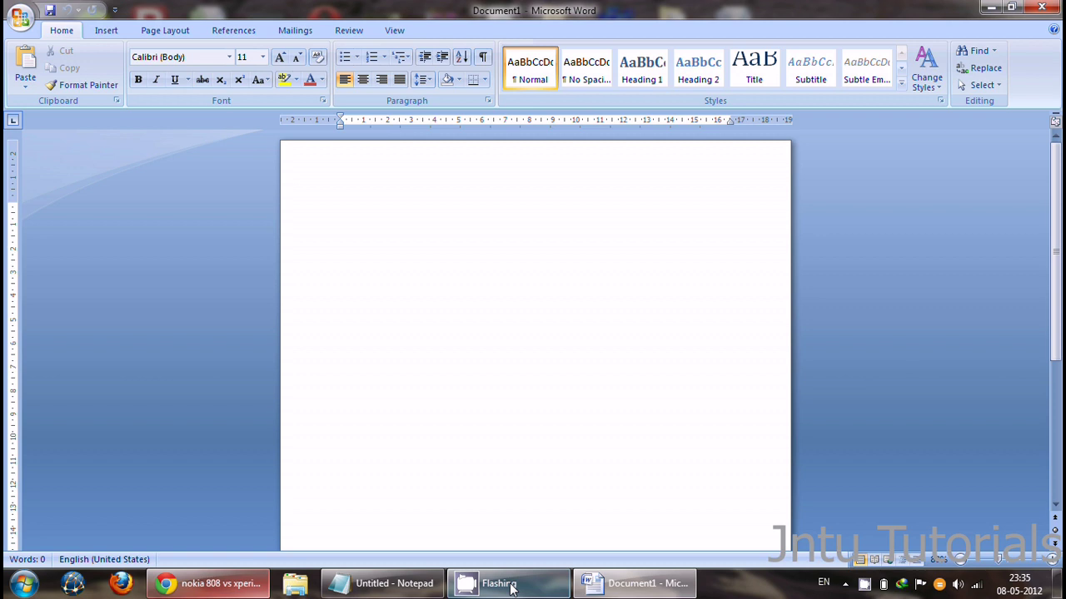
click(382, 583)
- Add the line 'LETS CREATE A WORD FILE FIRST' to the note and switch back to Word
key(Return)
text(LETS )
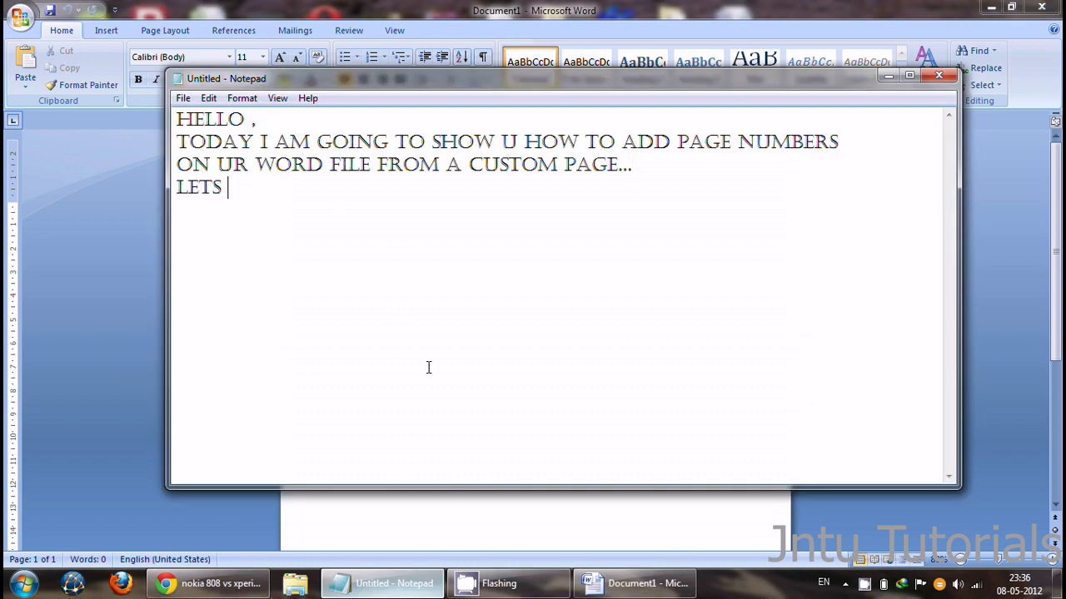
text(CREAT)
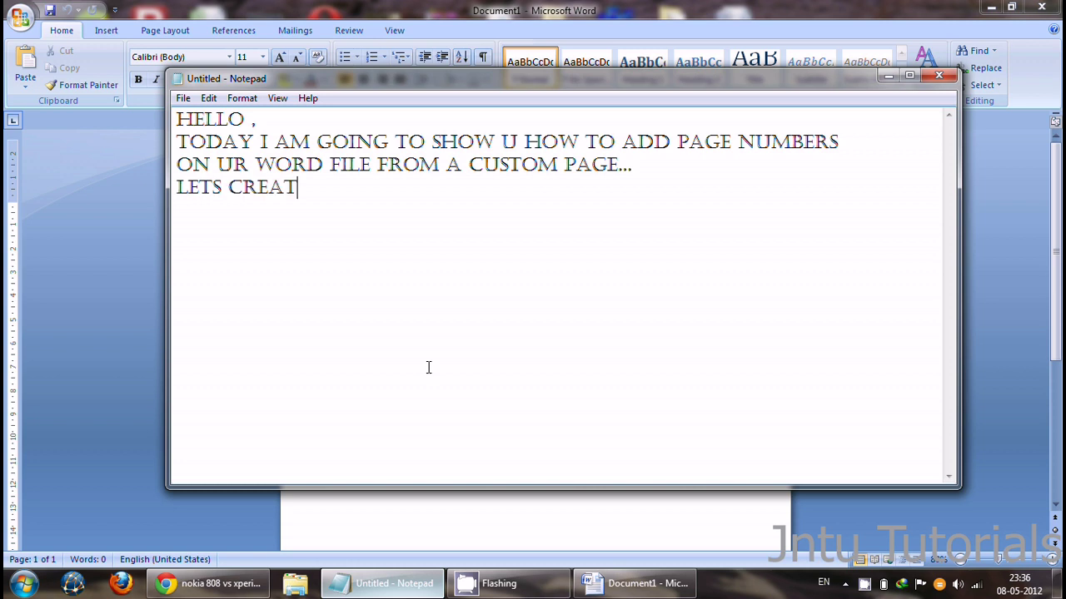
text(E A WORD FILE FIRS)
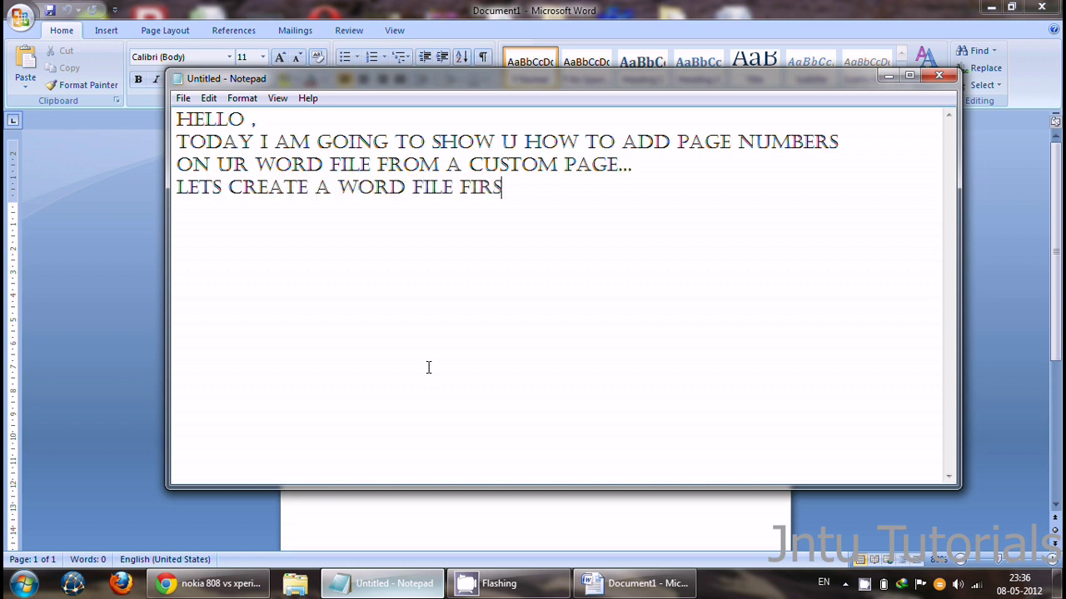
text(T)
key(Return)
key(alt+Tab)
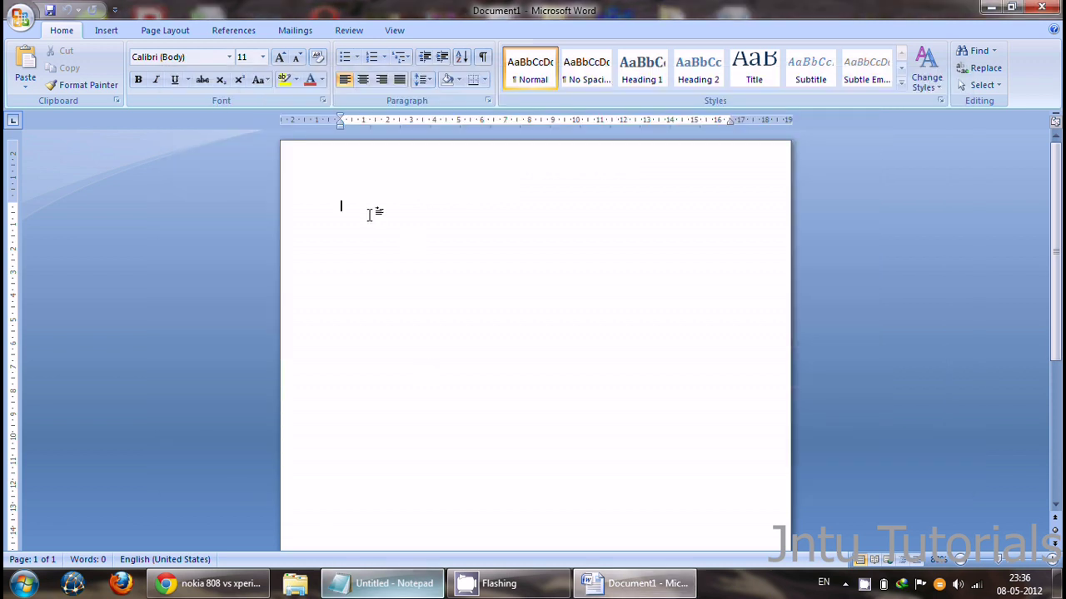
- Set the font size to 50 pt at the top of the blank first page
key(ctrl+v)
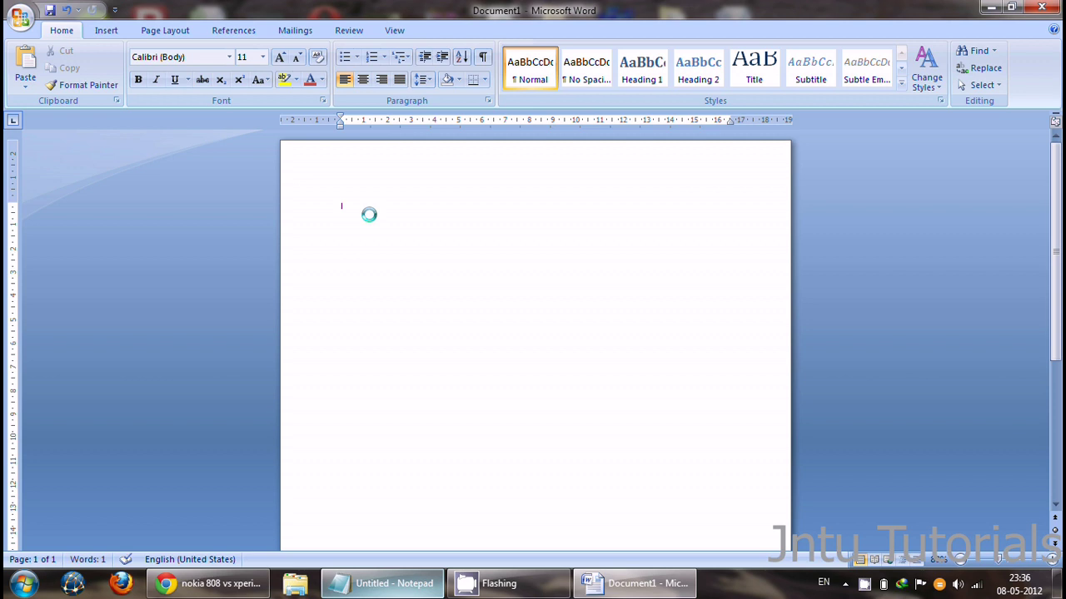
click(252, 59)
text(50)
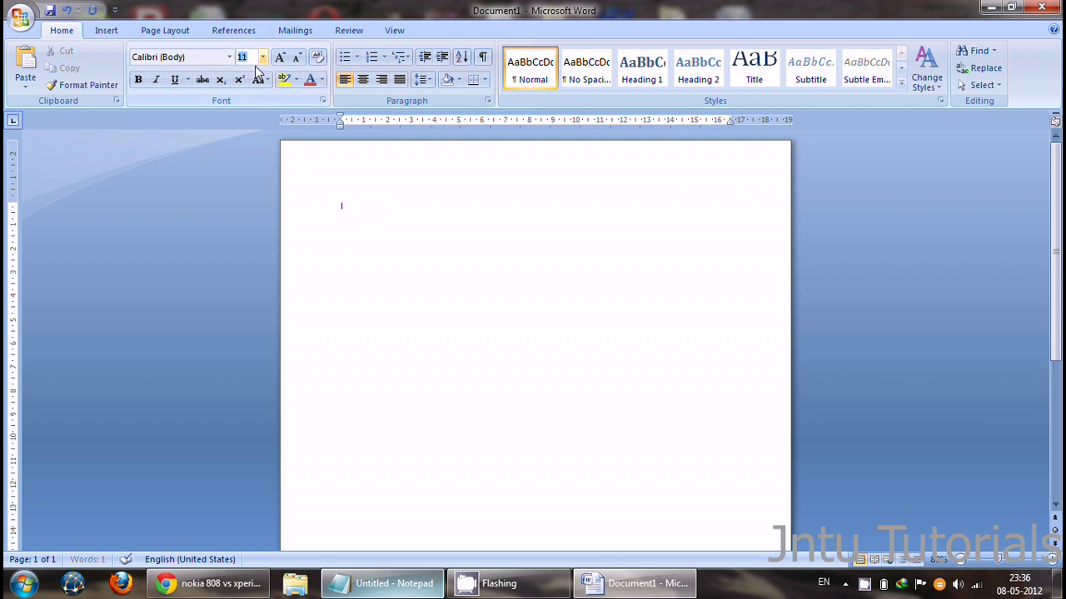
key(Return)
click(355, 205)
key(BackSpace)
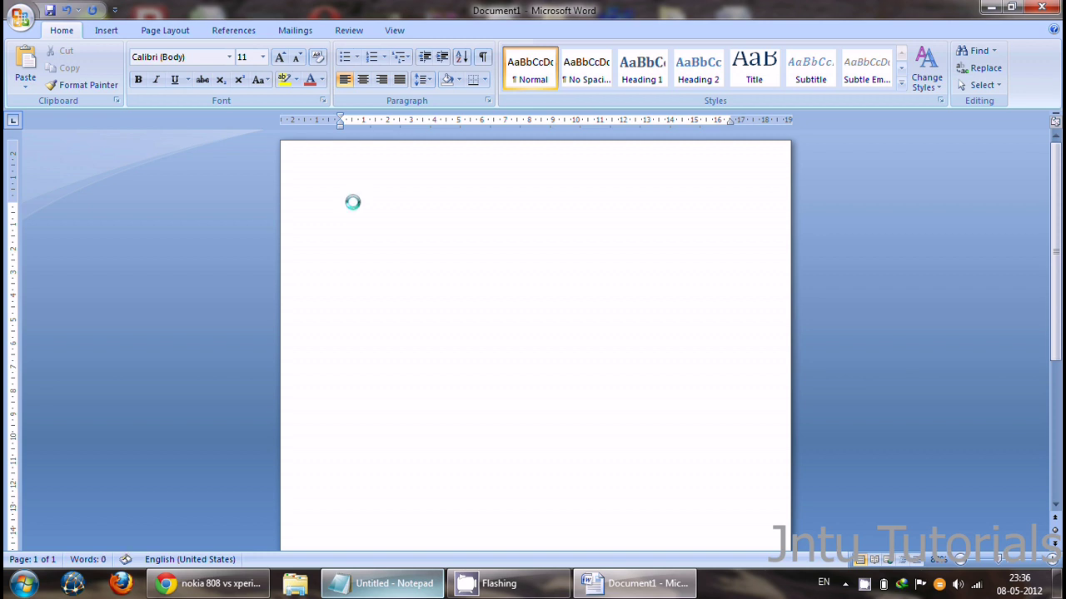
click(243, 57)
text(50)
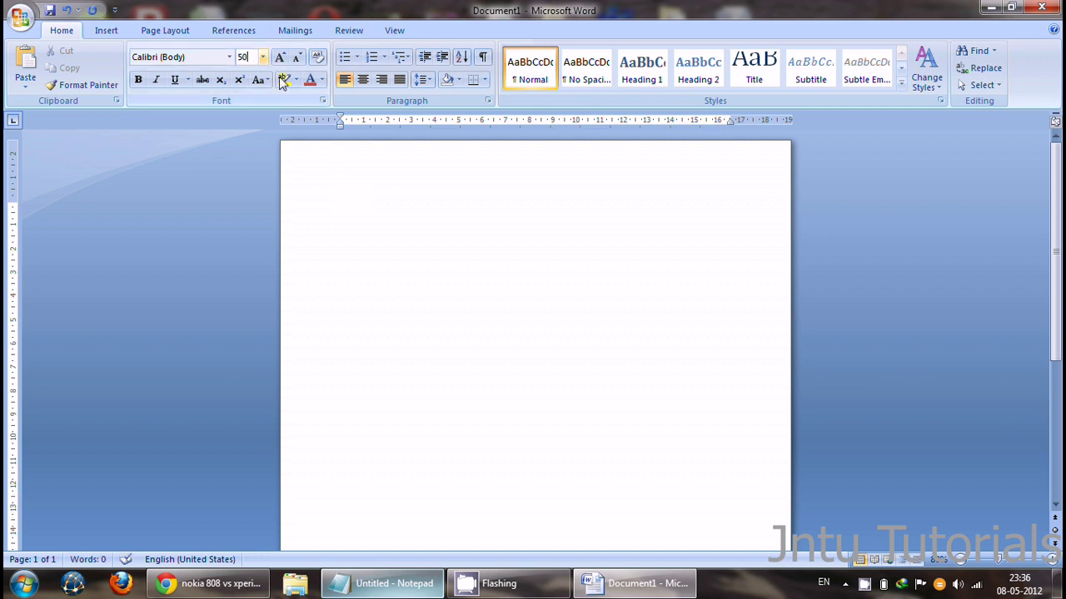
key(Return)
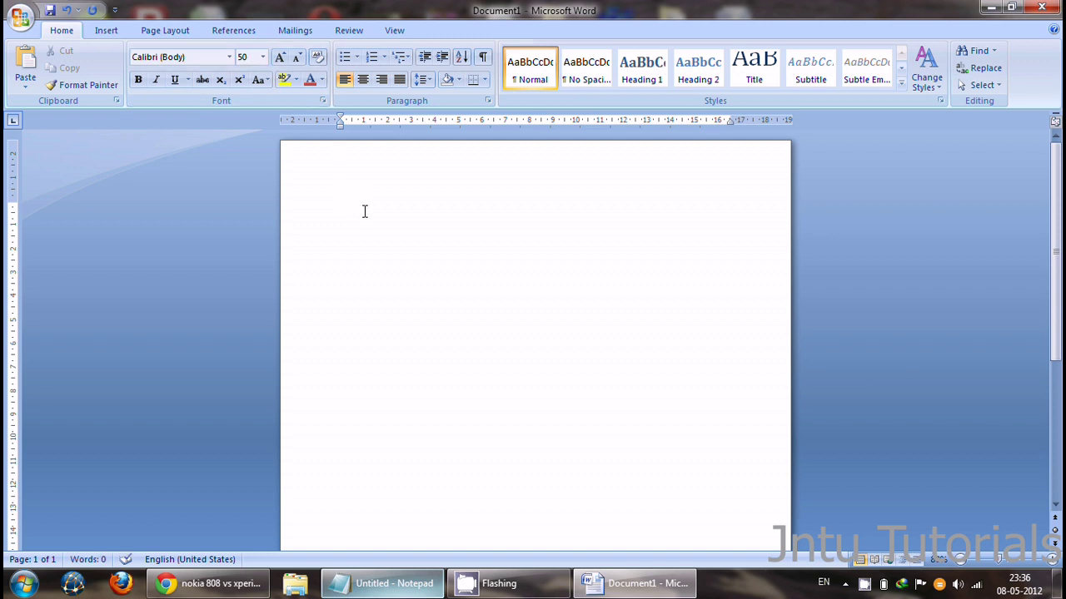
- Type the 'introduction' heading and insert a page break after it
text(int)
text(roduction)
key(Return)
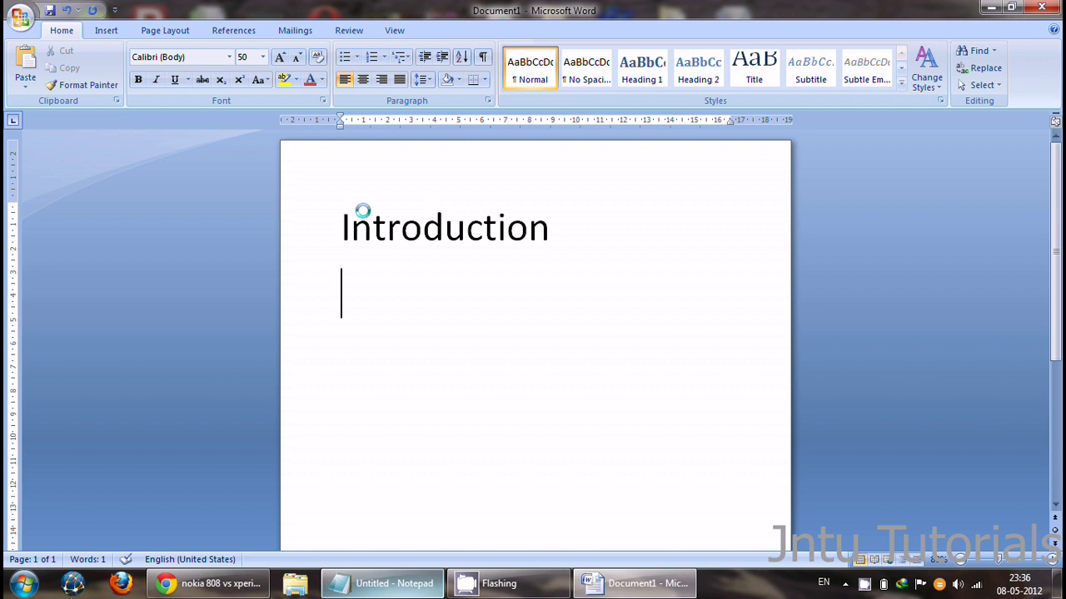
scroll(429, 341, down, 1)
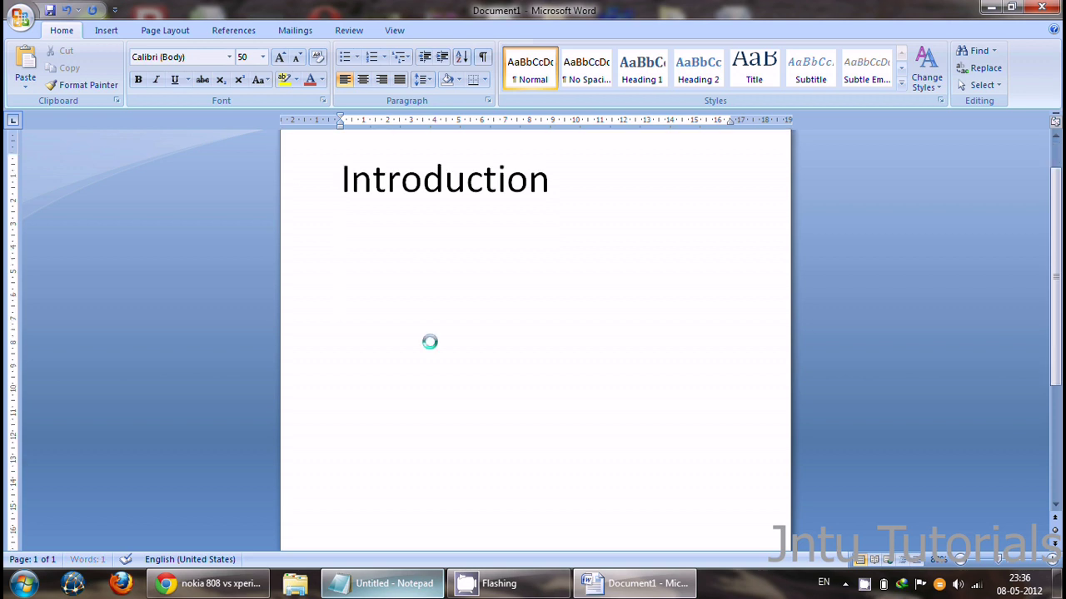
key(ctrl+Return)
- Add 'table of contents', 'motivat' and 'start page' titles on successive pages, then restore Notepad
text(table of cont)
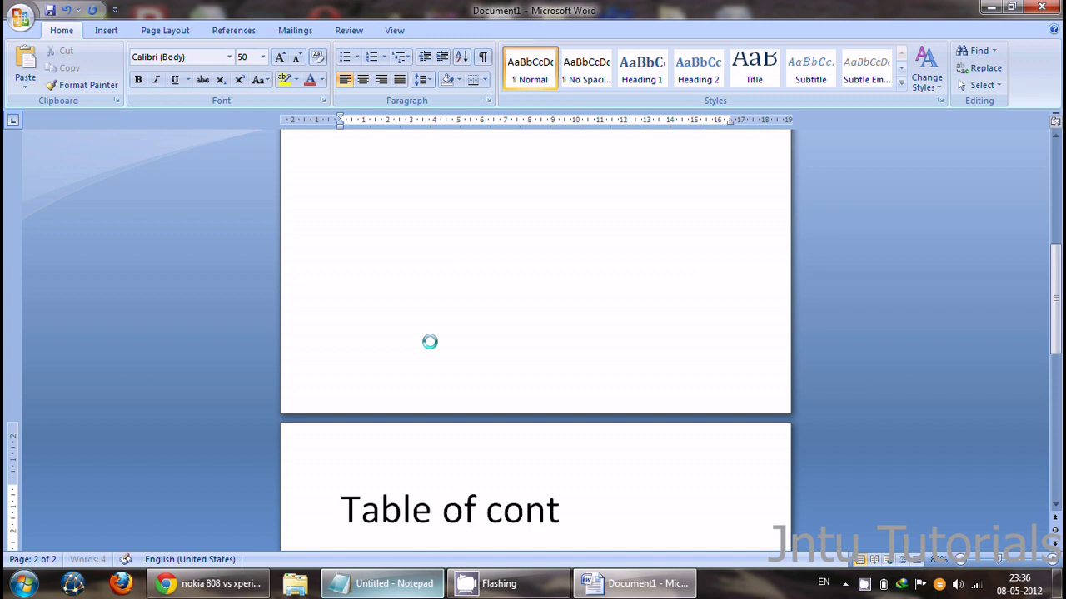
text(ents)
key(ctrl+Return)
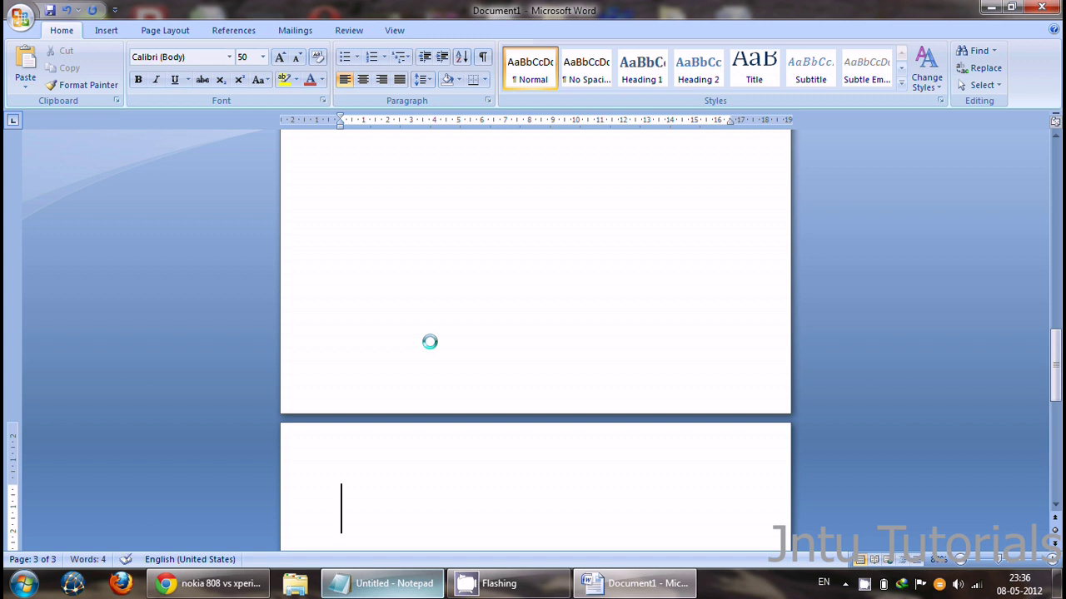
text(motivat)
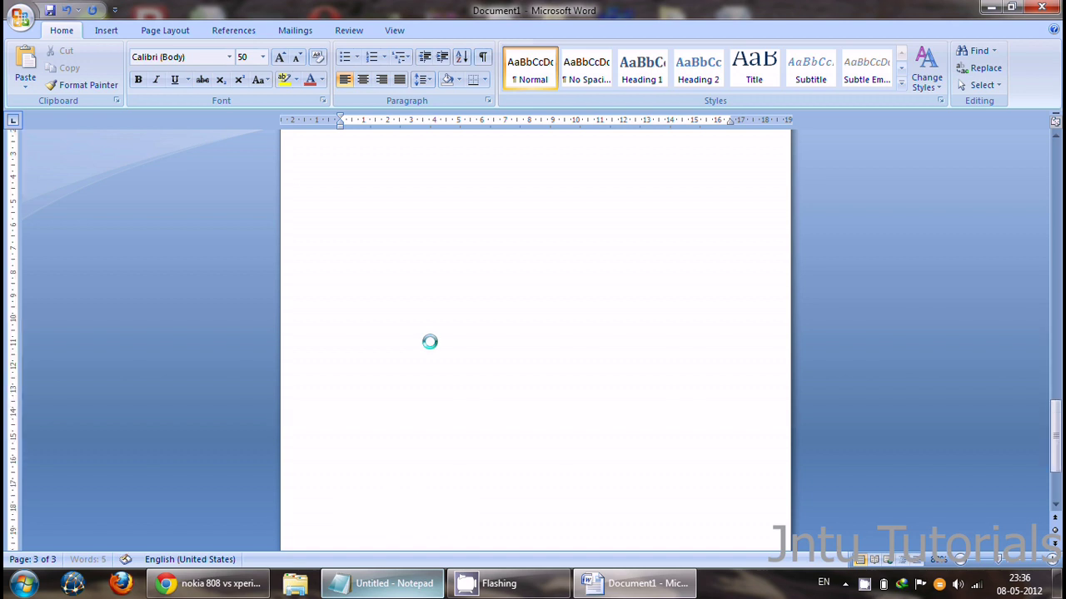
key(Return)
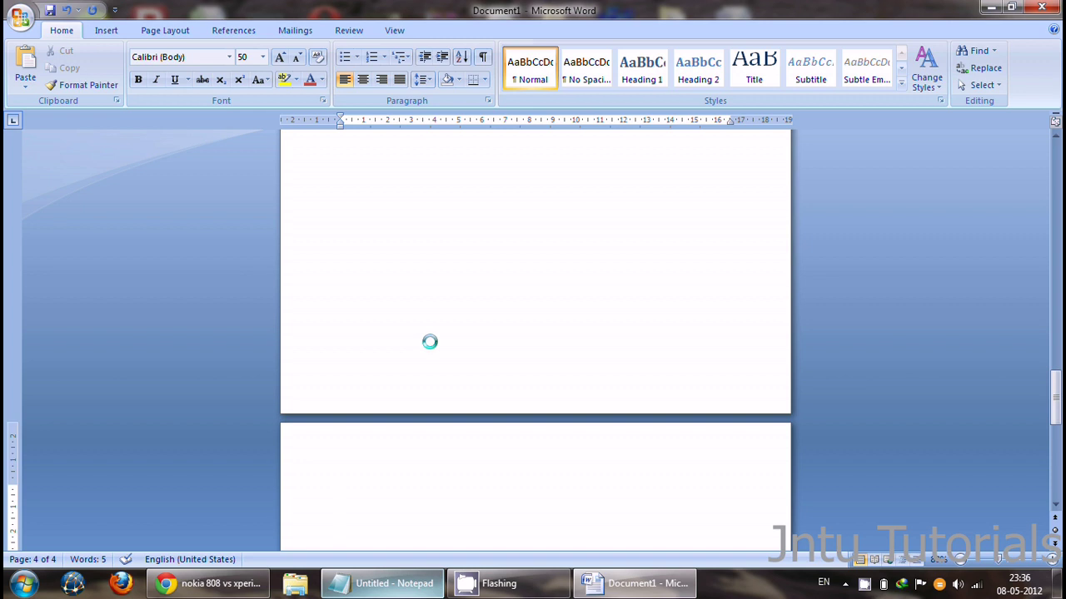
text(sta)
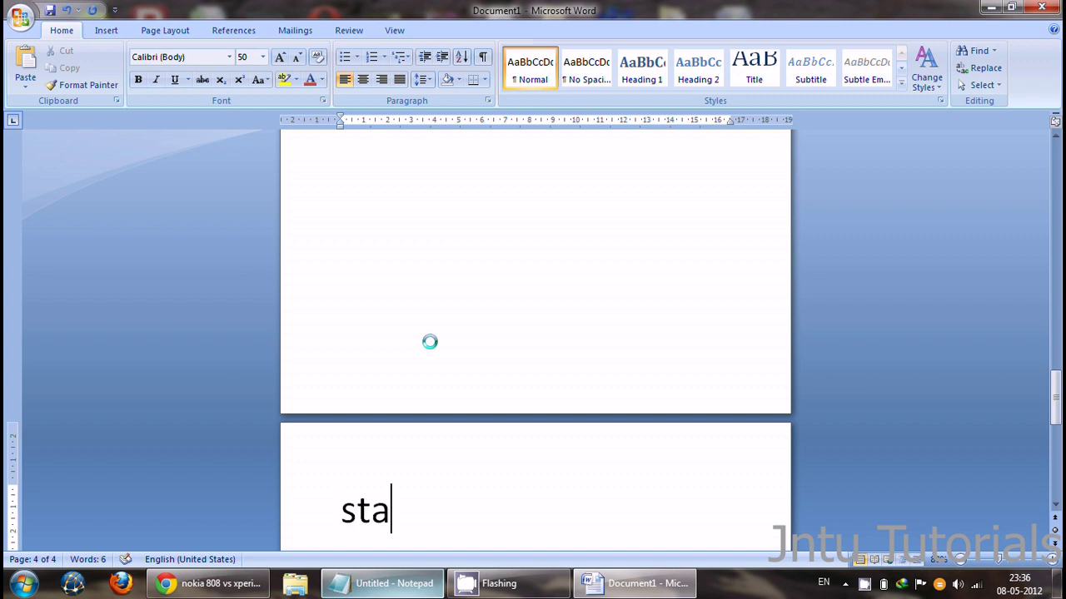
text(rt)
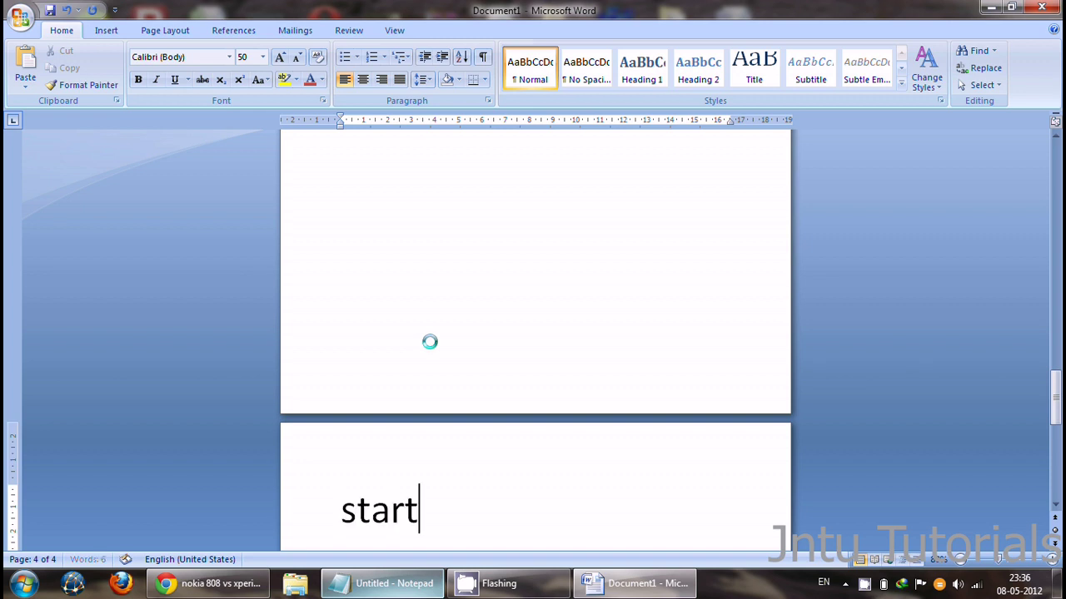
text( page)
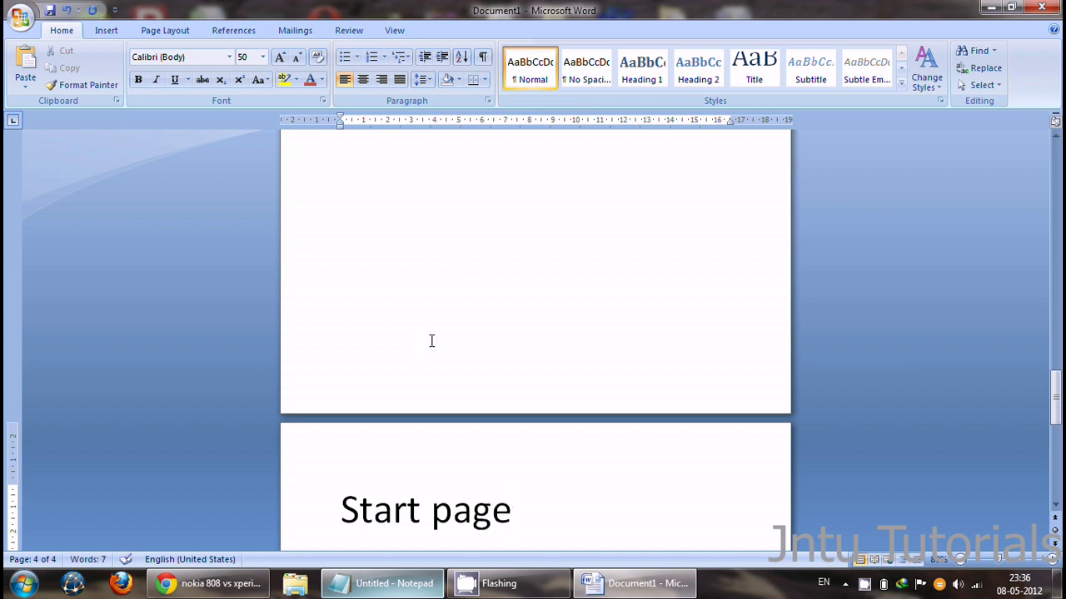
scroll(541, 470, down, 3)
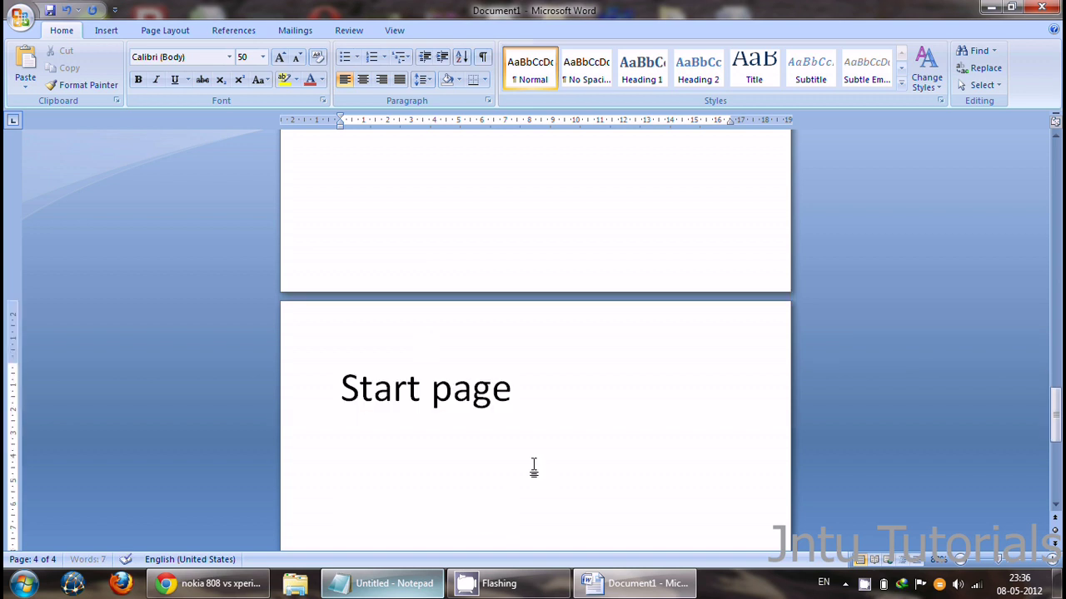
click(399, 588)
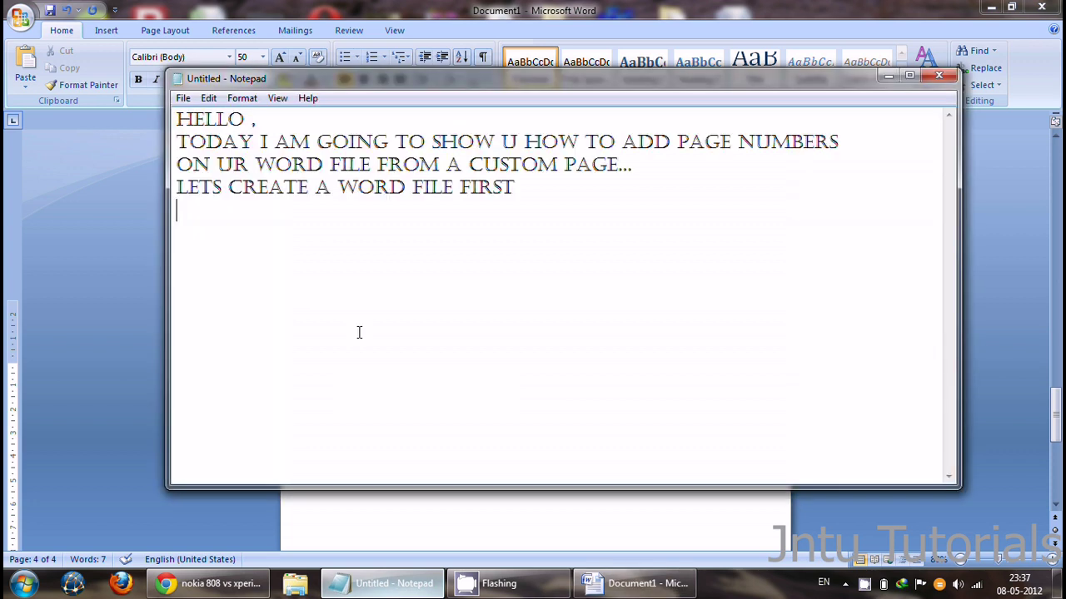
- Note 'SO IF U NEED TO START PAGE NUMBERS FROM THE START PAGE THEN FOLLOW THIS PROCEDURE...' and return to Word
text(SO IF U)
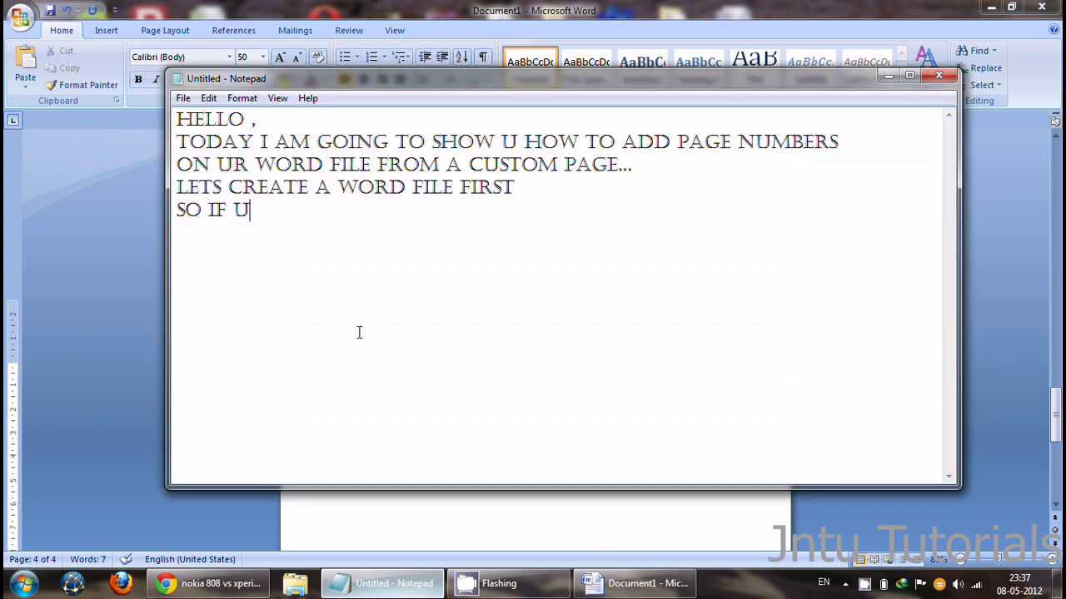
text( NEED T)
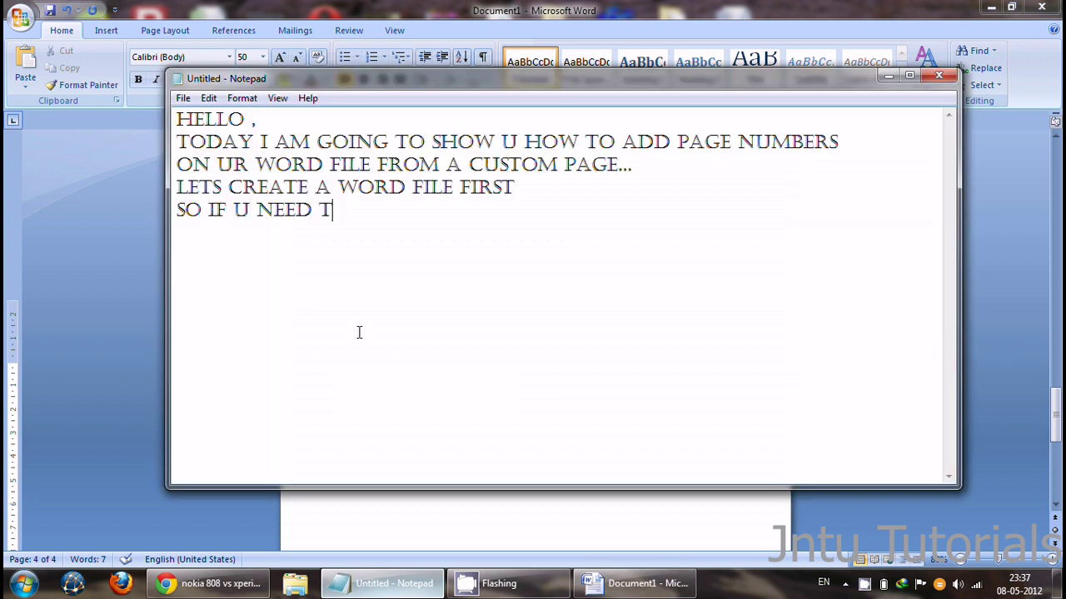
text(O STAR)
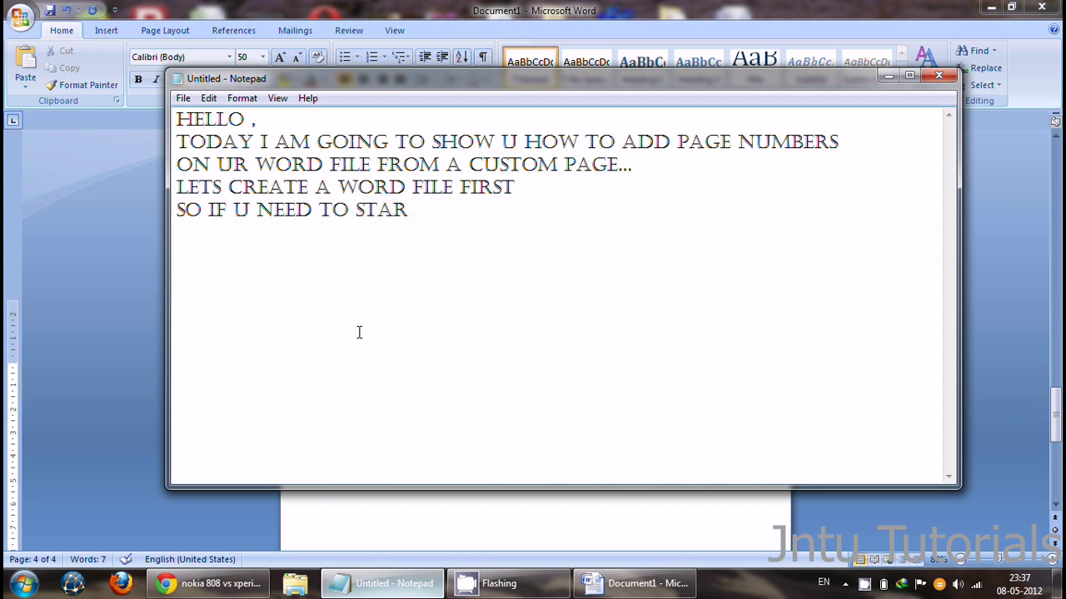
text(T PAGE NUMB)
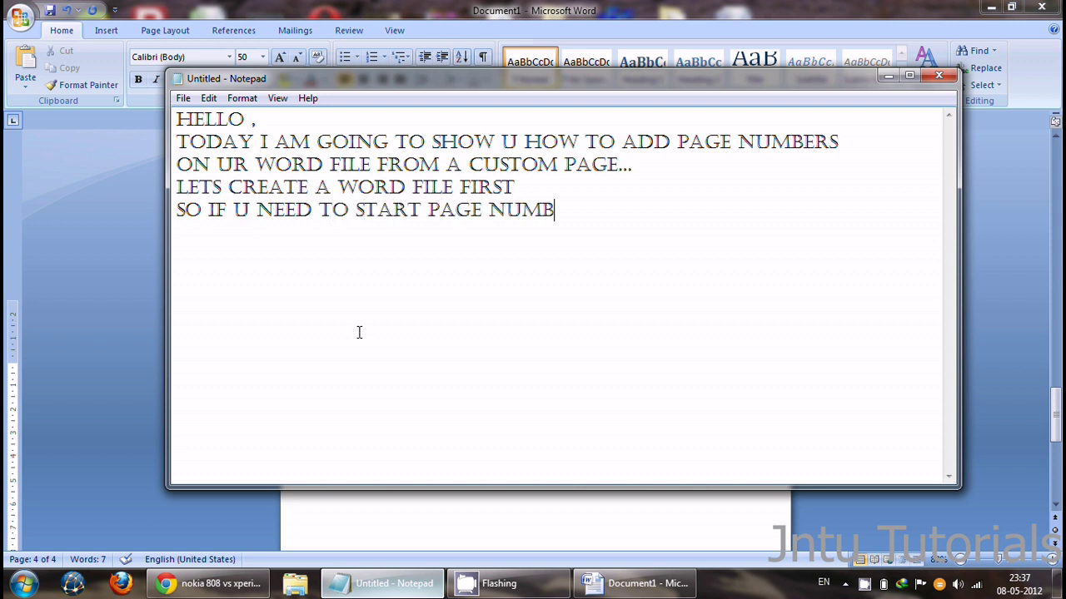
text(ERS F)
text(ROM THE)
drag(435, 92, 408, 143)
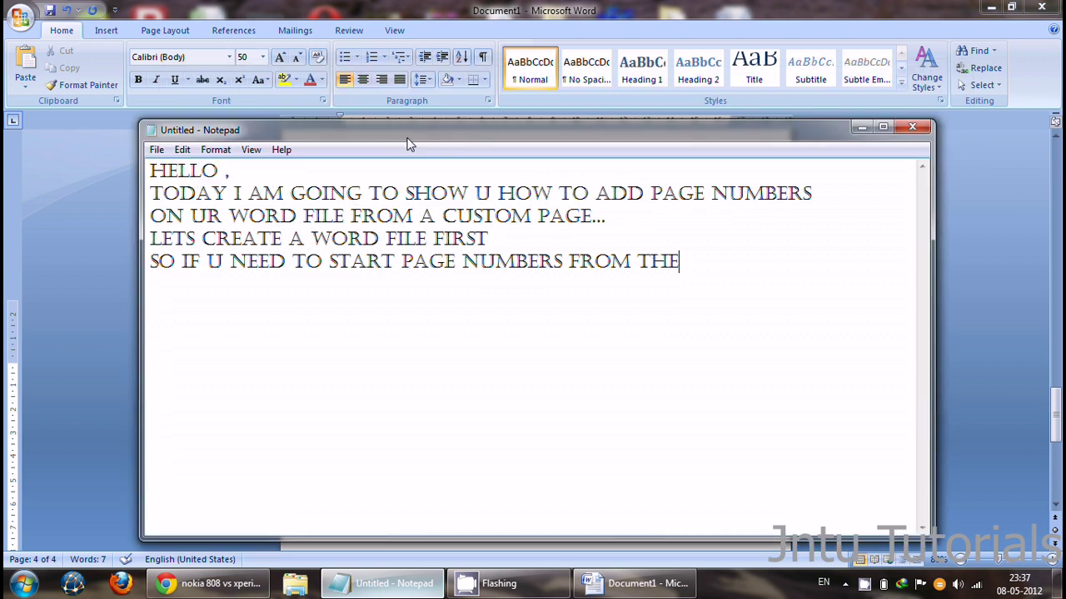
text( START PAGE)
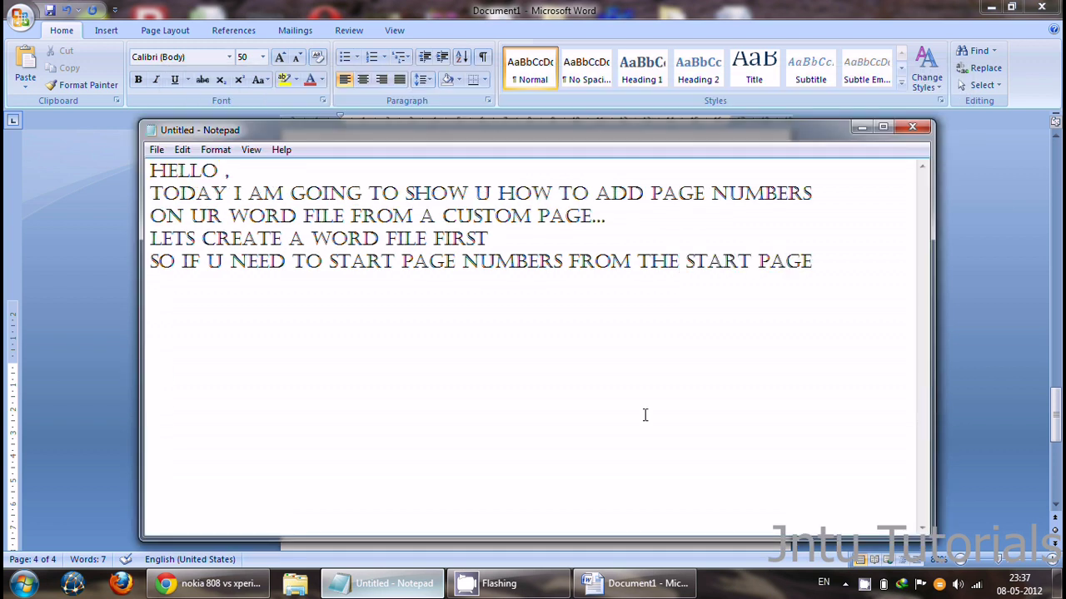
key(Return)
text(THEN FOLLOW THIS PROCE)
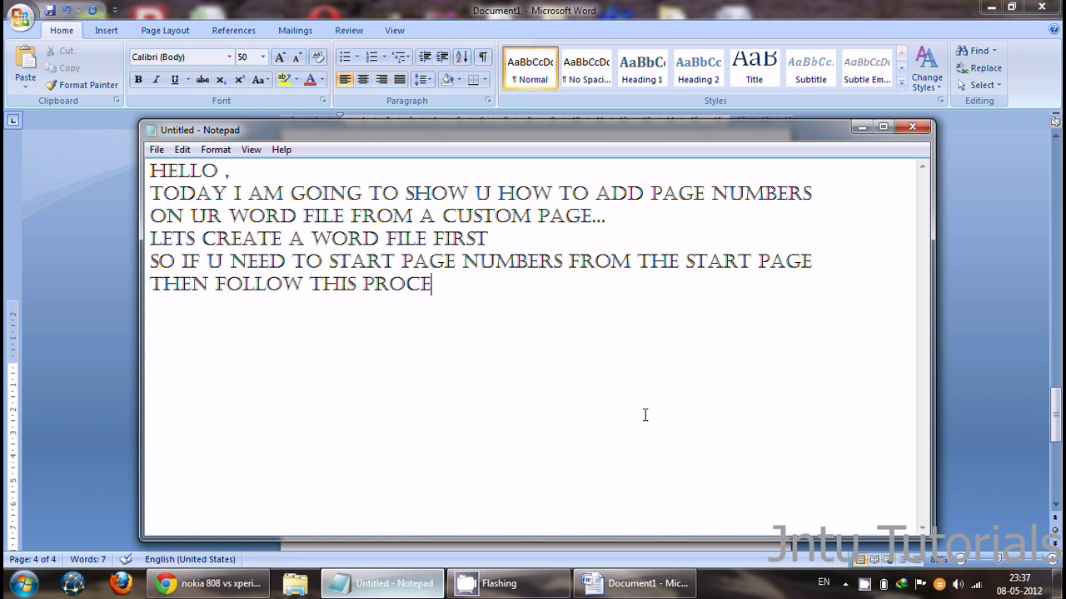
text(DURE...)
key(Return)
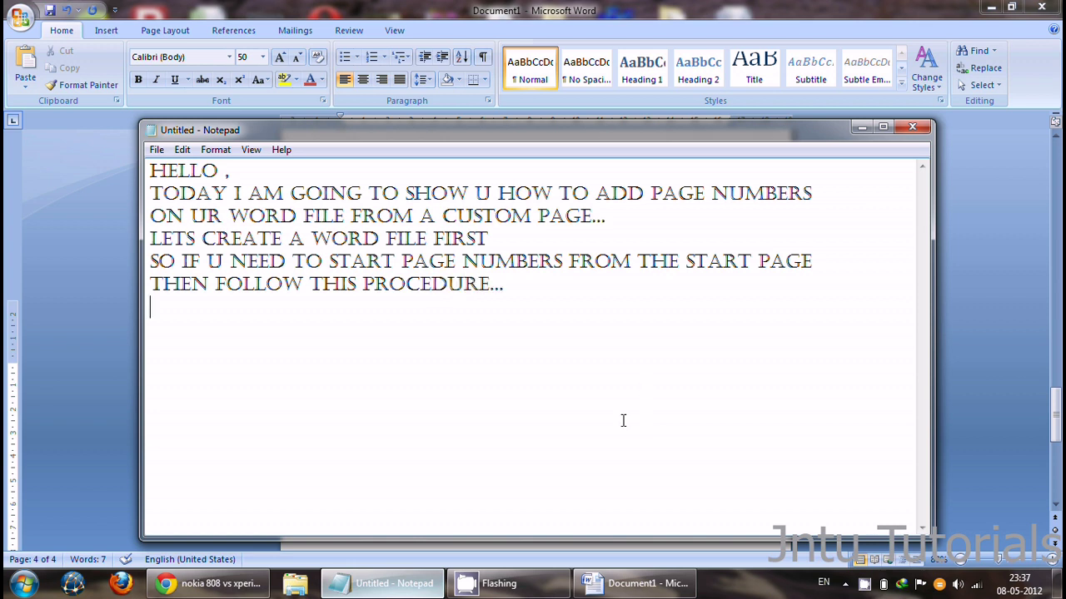
key(alt+Tab)
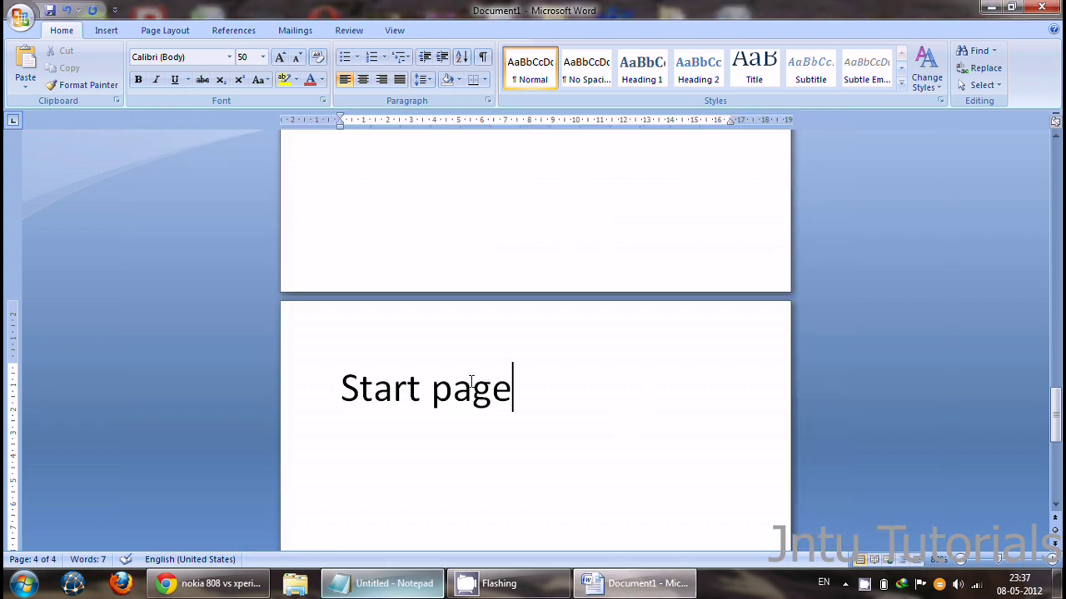
- Open the page header for editing, then close it and return to the body text
scroll(471, 382, up, 5)
scroll(471, 381, up, 15)
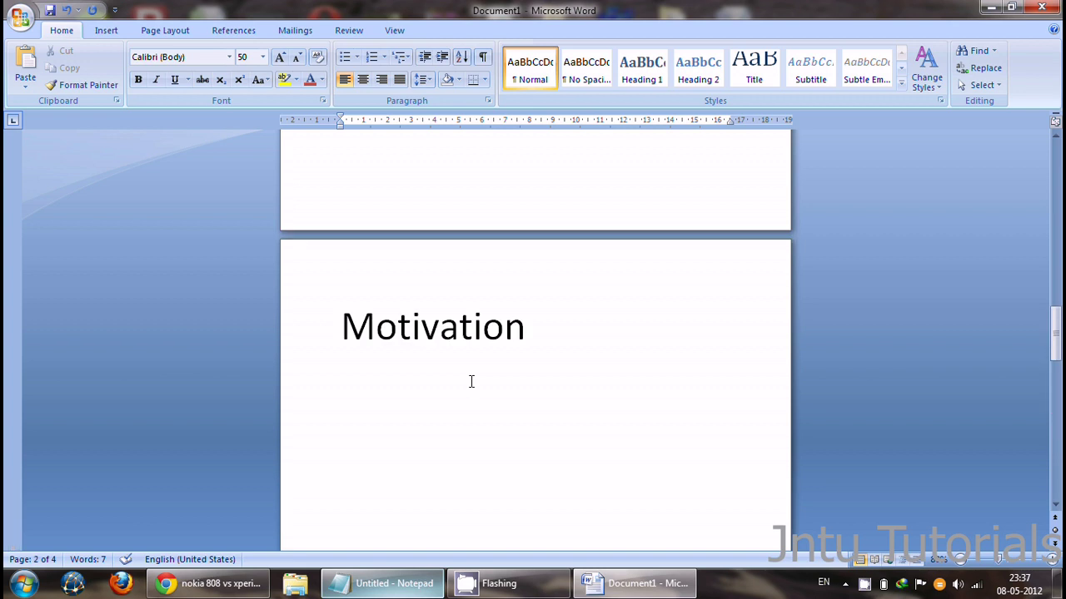
scroll(472, 382, down, 3)
scroll(545, 239, up, 1)
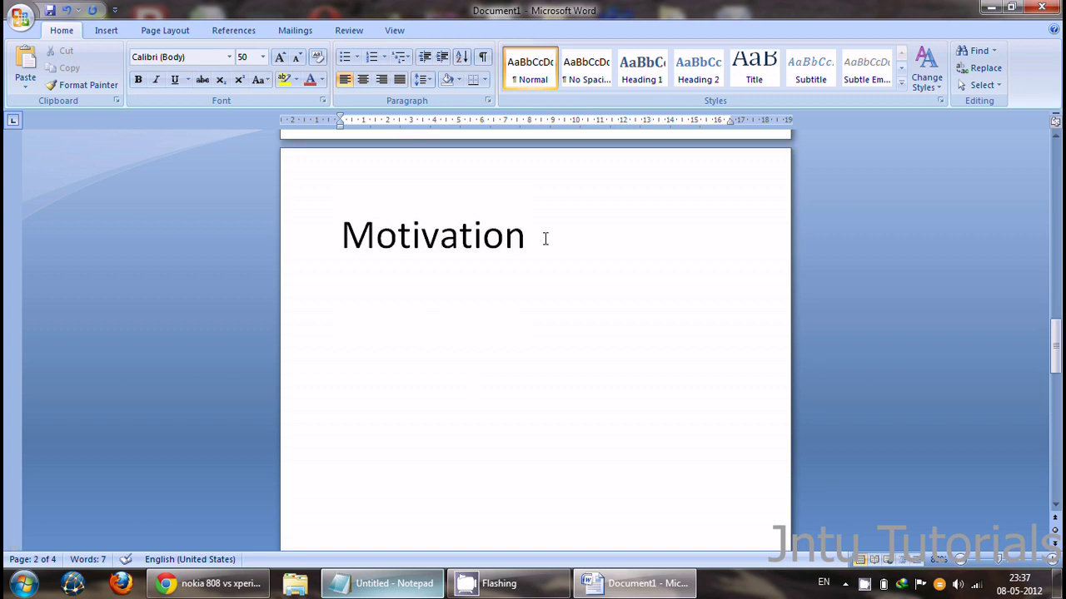
double_click(393, 180)
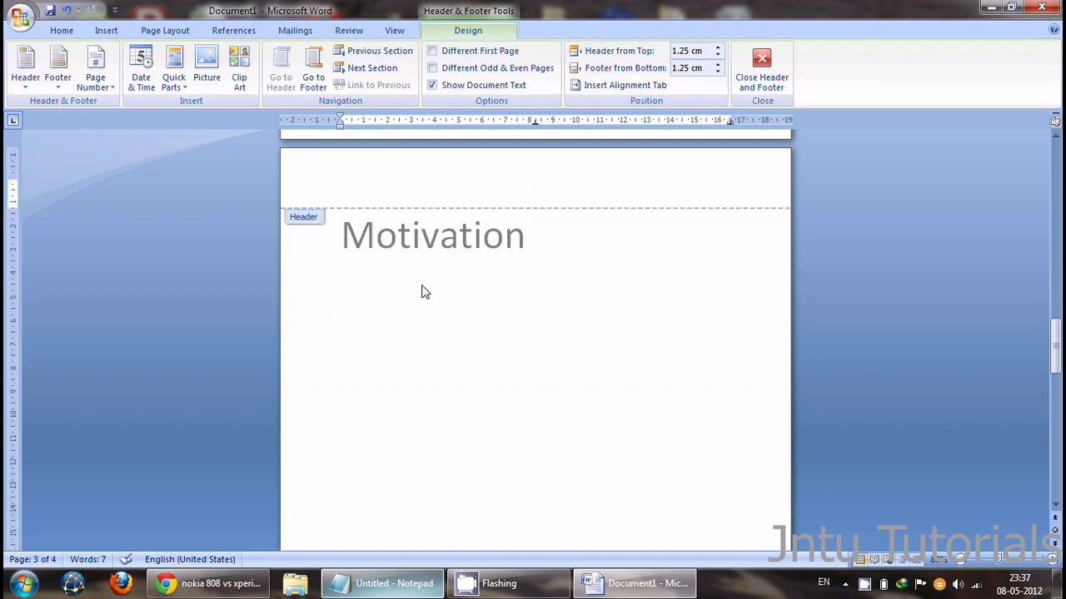
scroll(421, 293, down, 10)
scroll(419, 288, down, 5)
scroll(419, 288, down, 2)
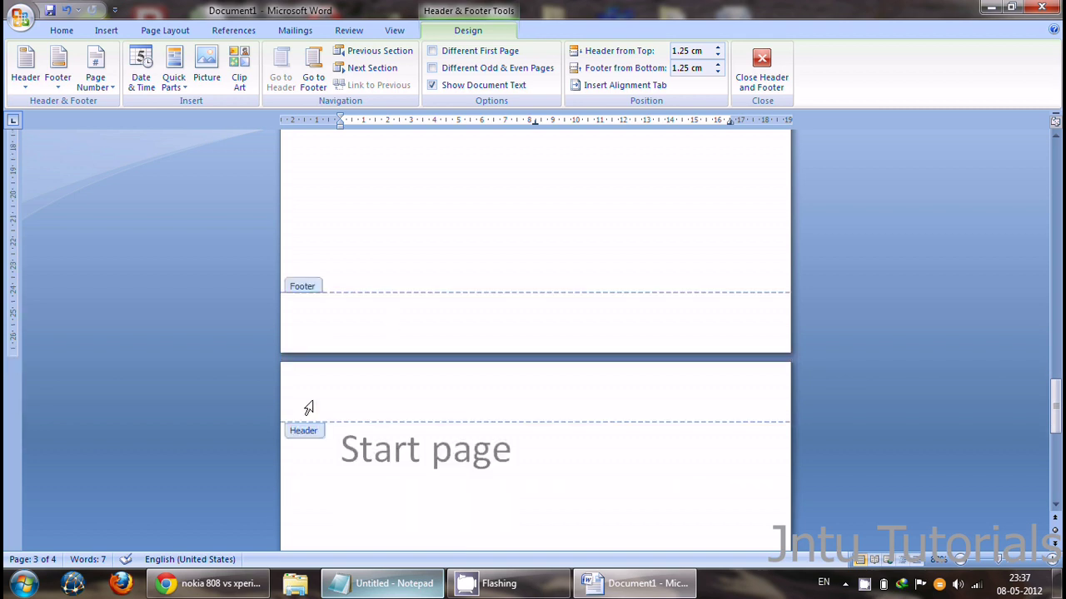
click(410, 402)
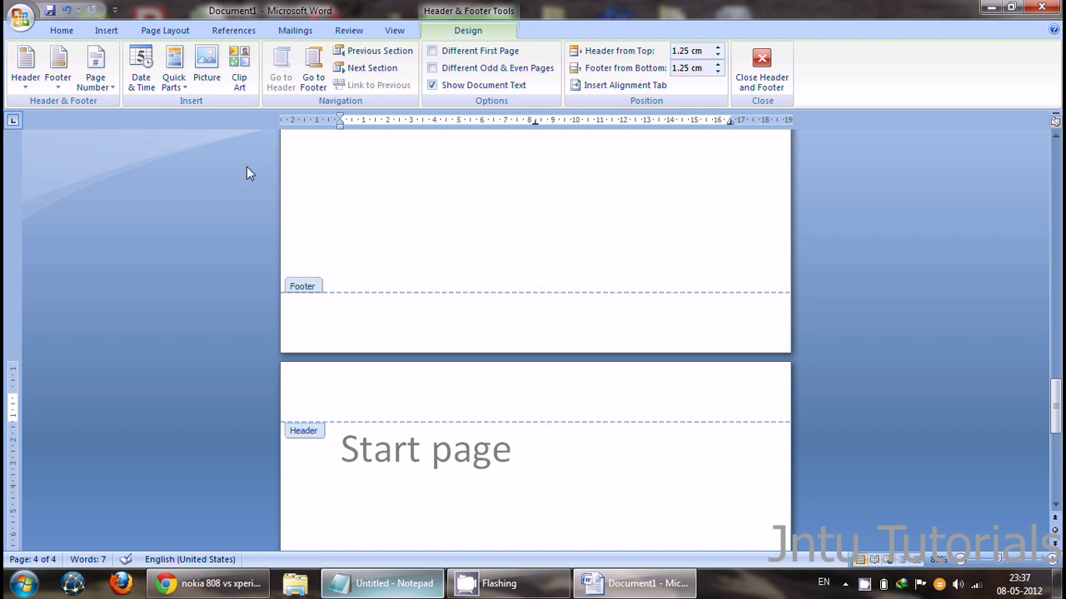
double_click(481, 504)
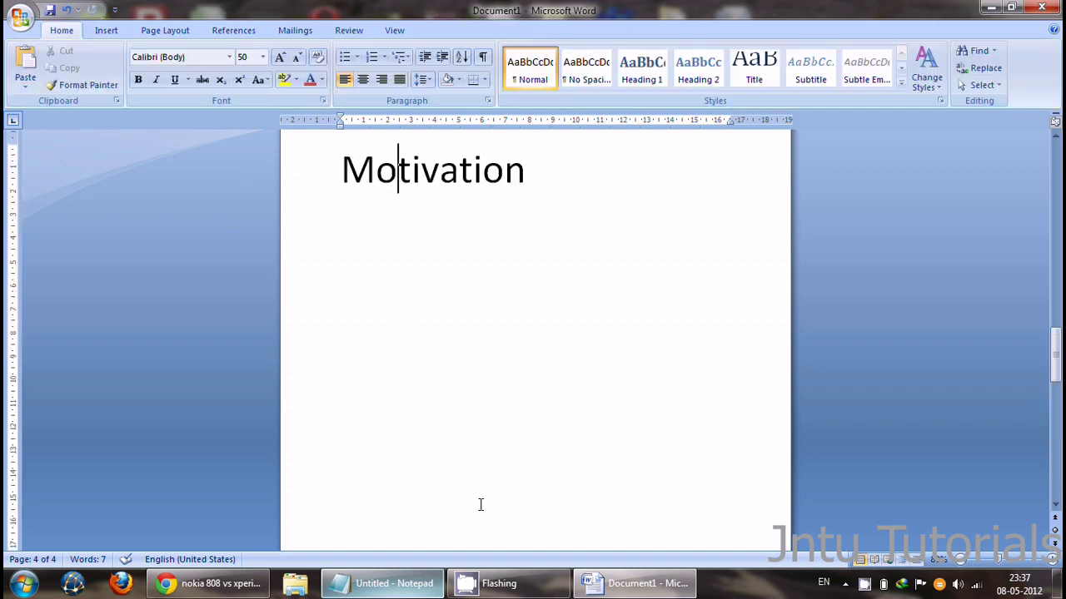
- Show the Page Layout tab and preview the Breaks list without choosing a break
click(106, 31)
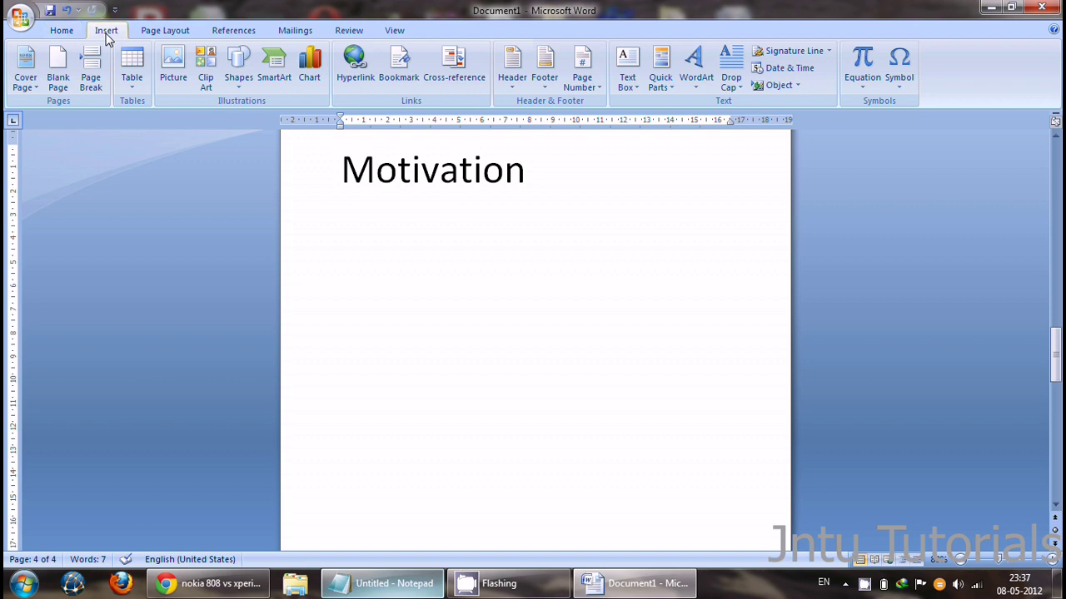
click(163, 30)
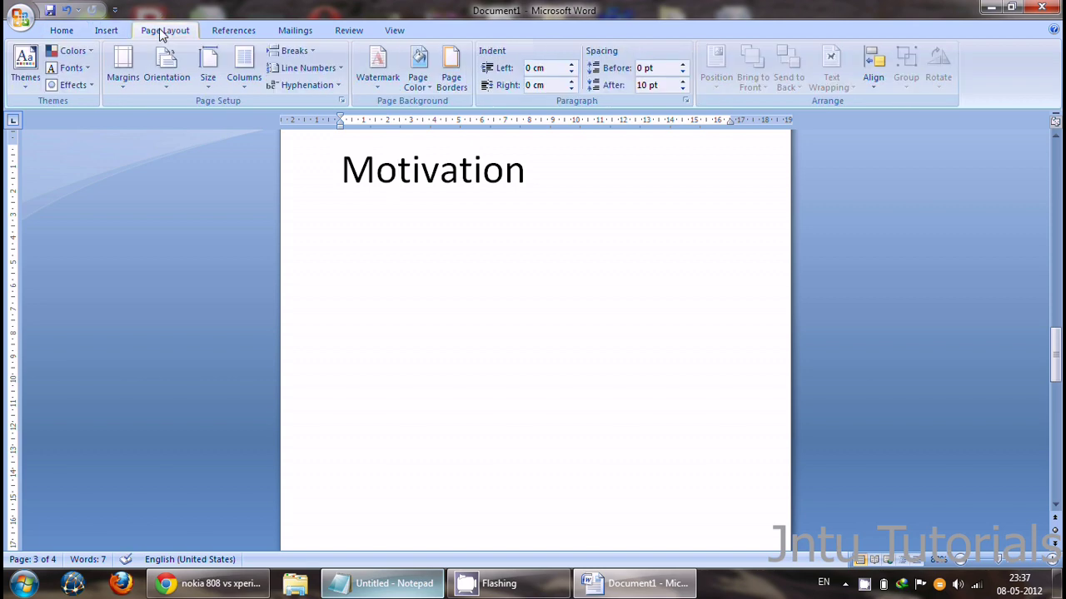
click(291, 52)
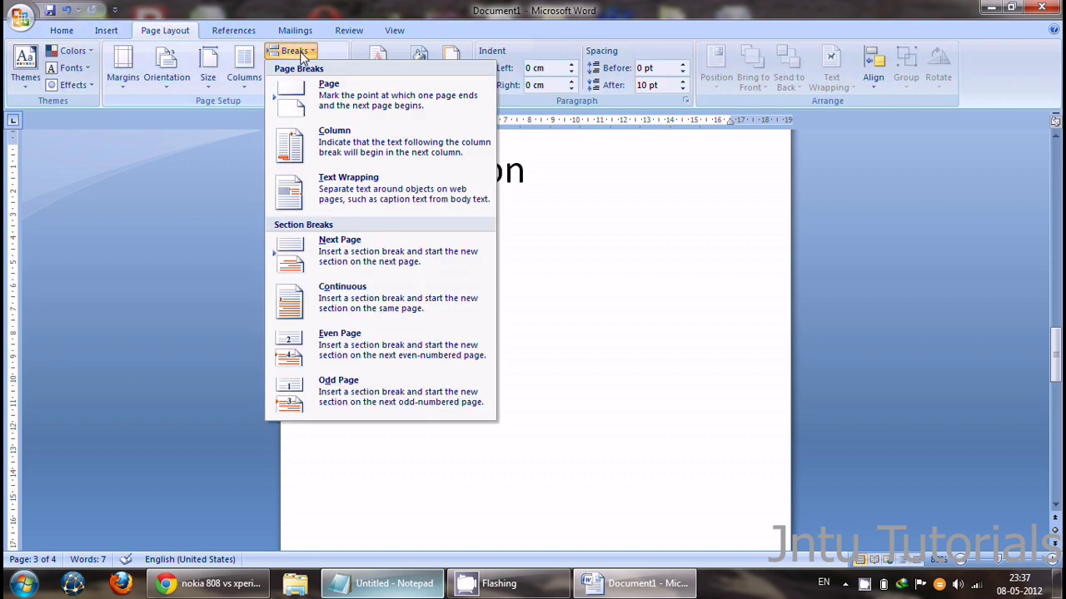
click(300, 54)
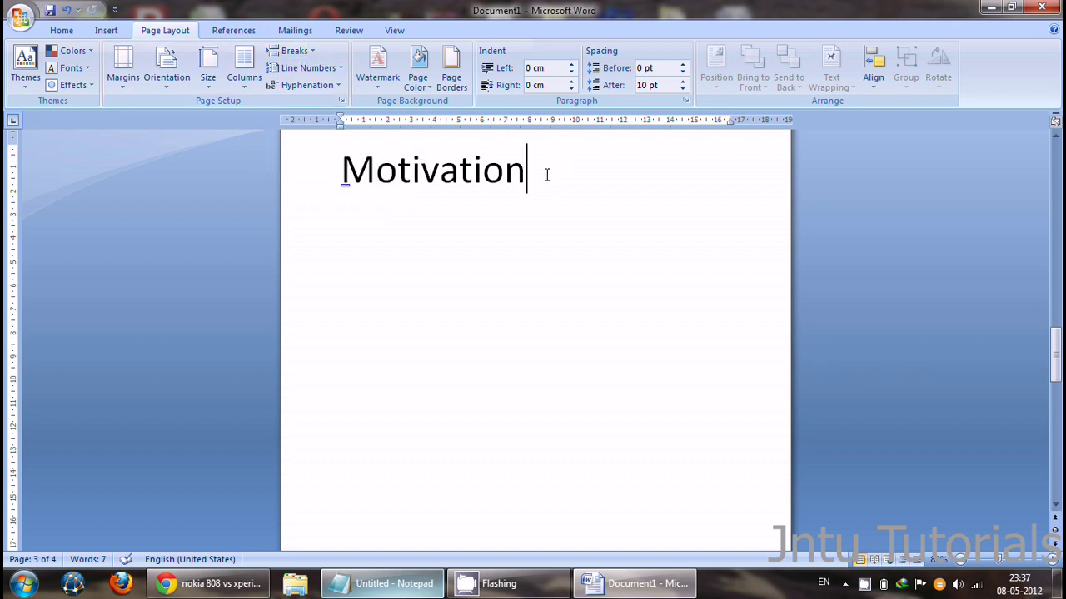
scroll(549, 179, down, 5)
scroll(547, 178, down, 1)
scroll(547, 177, down, 4)
scroll(545, 199, up, 5)
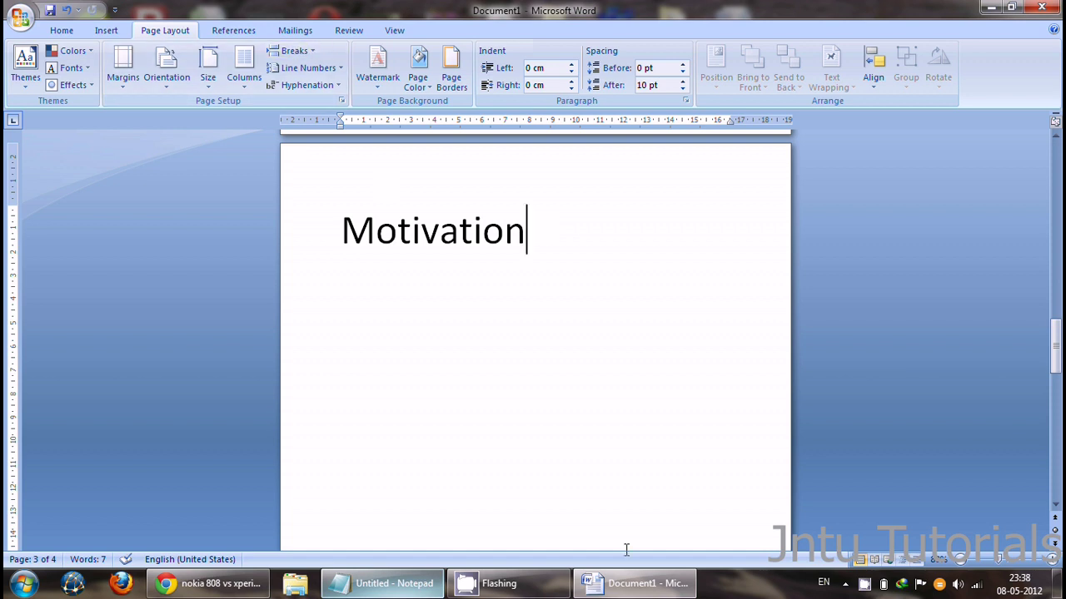
click(432, 589)
- Add the note 'GO TO END OF MOTIVATION PAGE' and return to the Word document
text(GO TO END OF)
mouse_move(391, 136)
mouse_down()
mouse_move(442, 310)
mouse_move(421, 158)
mouse_up()
text(MOTIVATION PAGE)
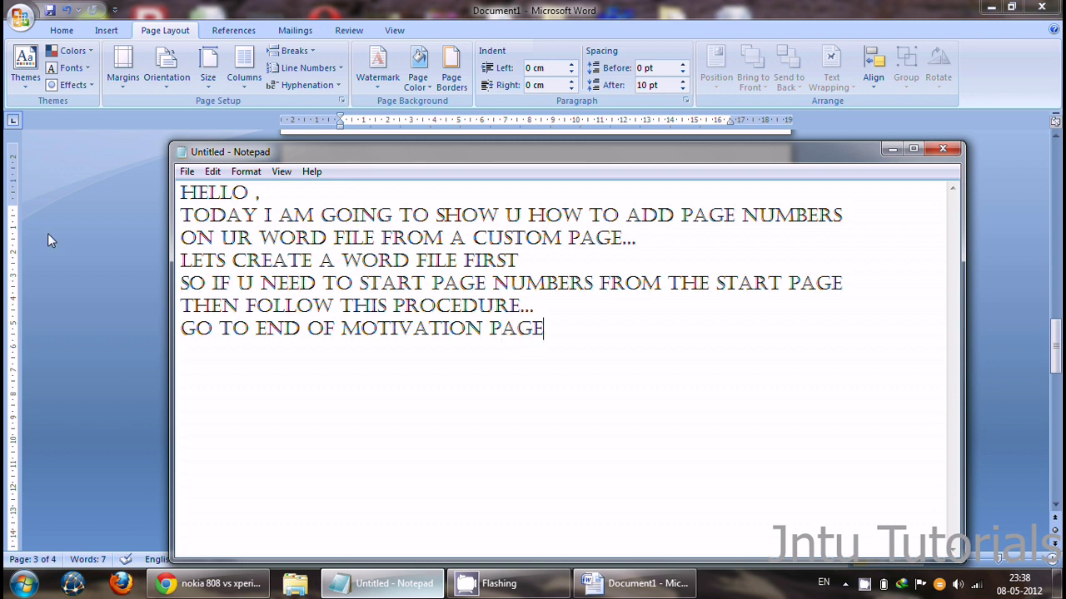
click(71, 241)
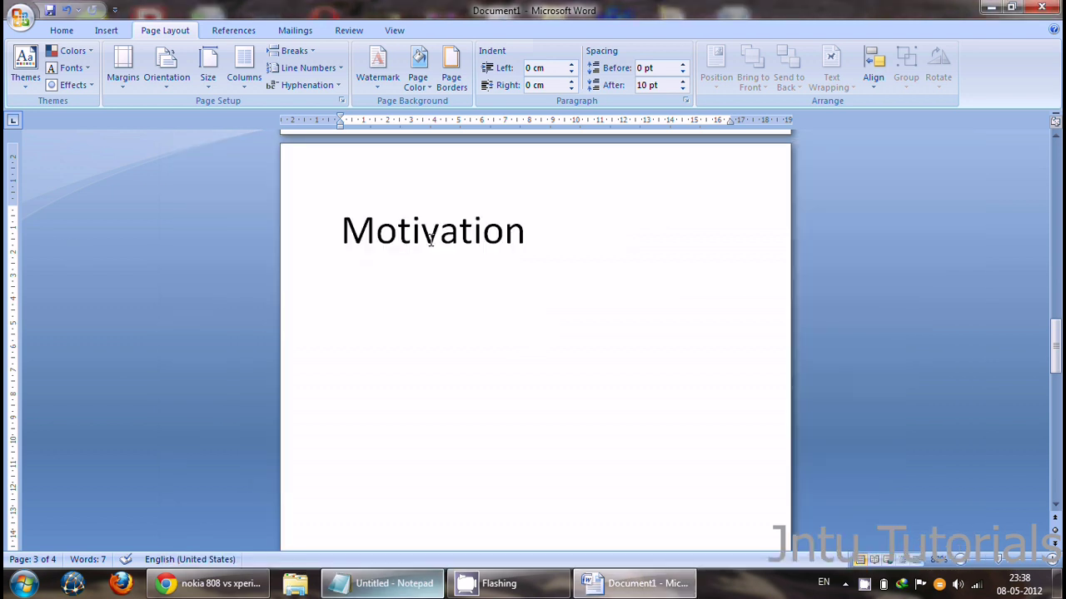
- Insert a Next Page section break after the Motivation page
click(303, 51)
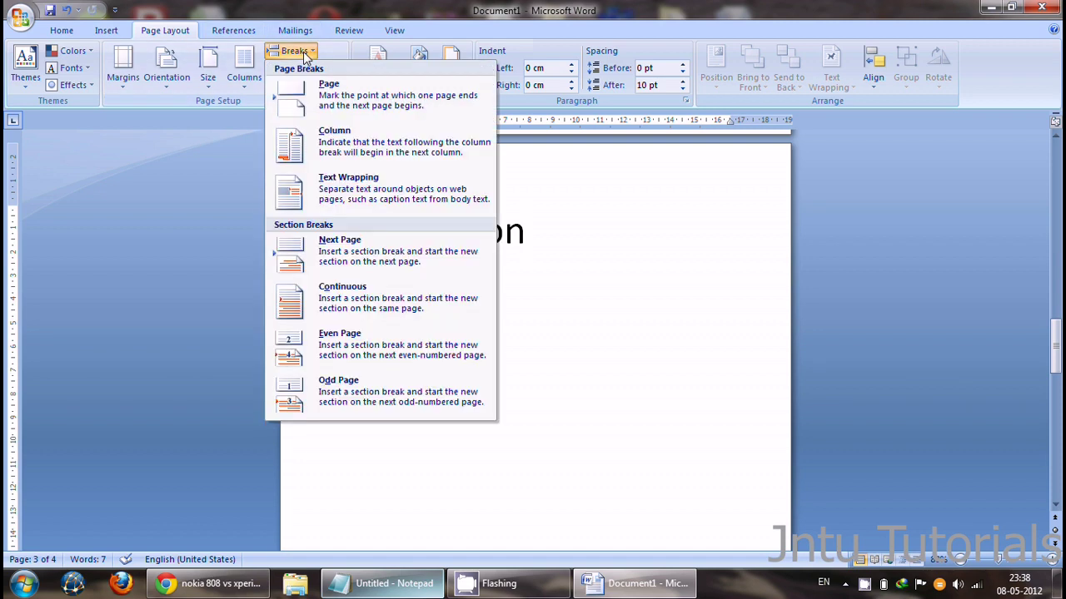
click(354, 253)
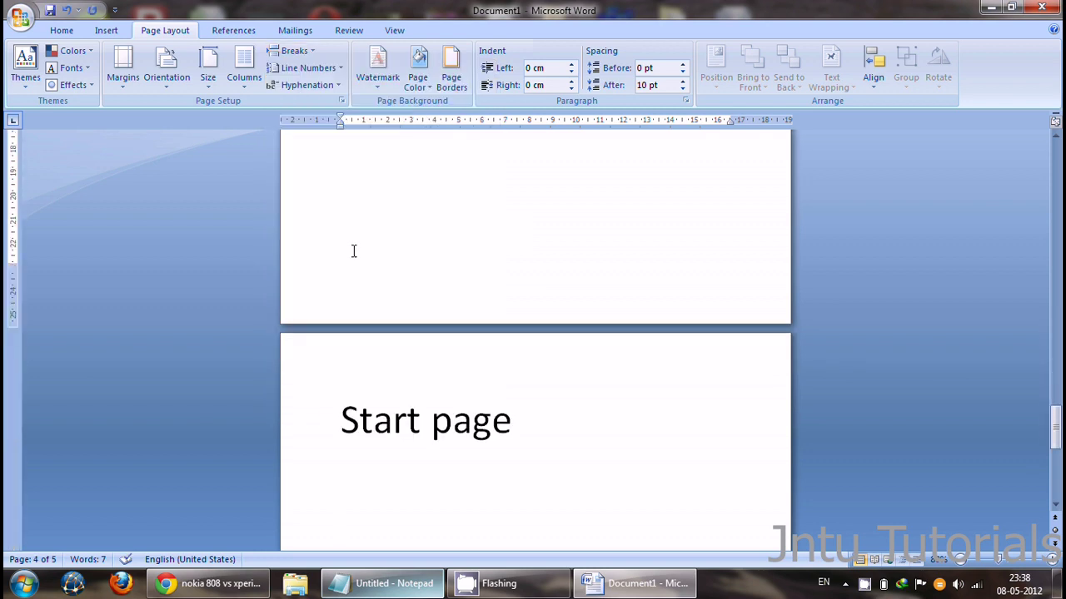
scroll(353, 251, up, 5)
scroll(353, 251, up, 5)
scroll(352, 249, up, 3)
scroll(351, 247, up, 5)
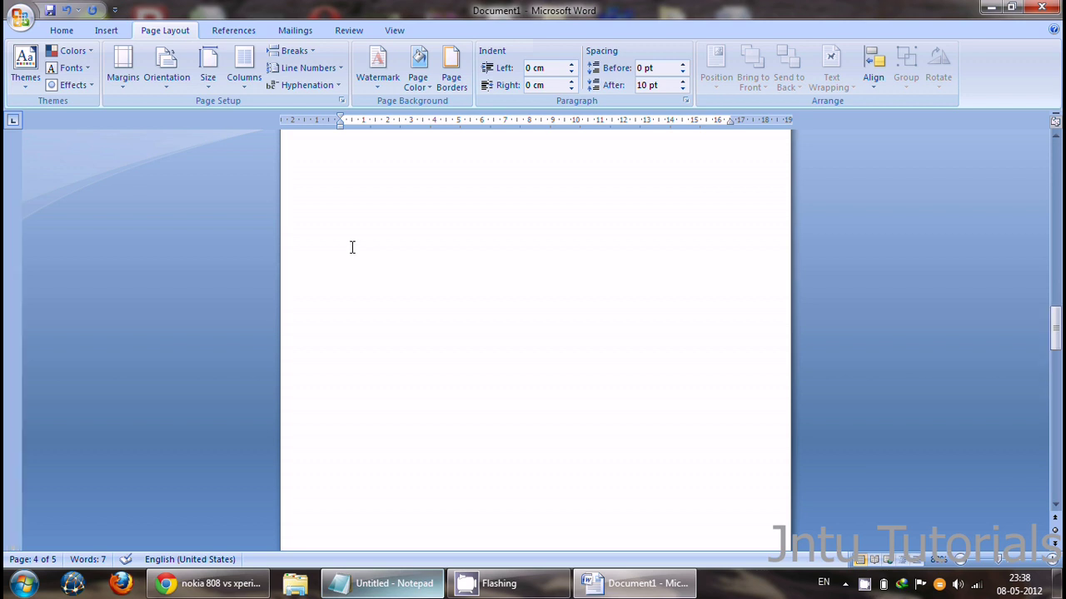
scroll(352, 247, up, 5)
- Inspect the Section 2 header, then close it and click into the extra blank page
double_click(371, 274)
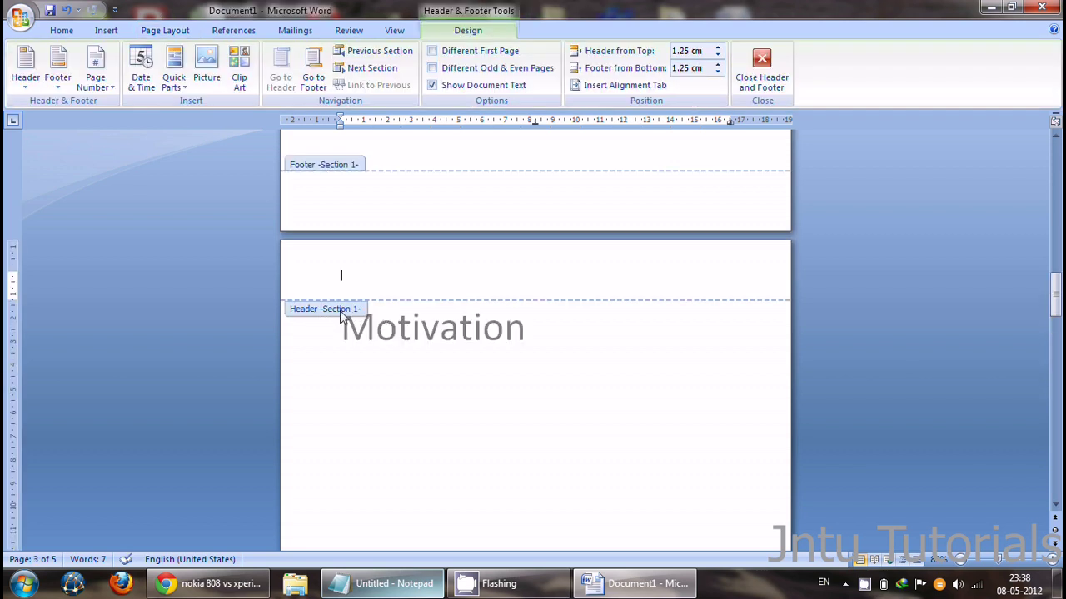
scroll(385, 306, down, 10)
scroll(374, 325, down, 3)
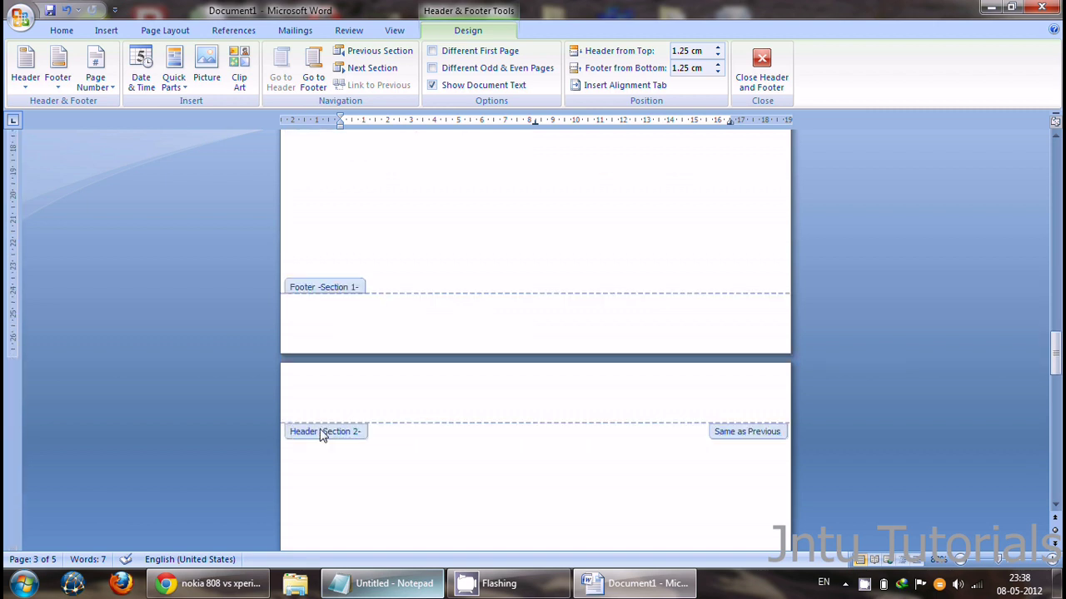
scroll(333, 433, down, 2)
scroll(340, 429, down, 4)
scroll(340, 429, down, 3)
scroll(347, 447, down, 4)
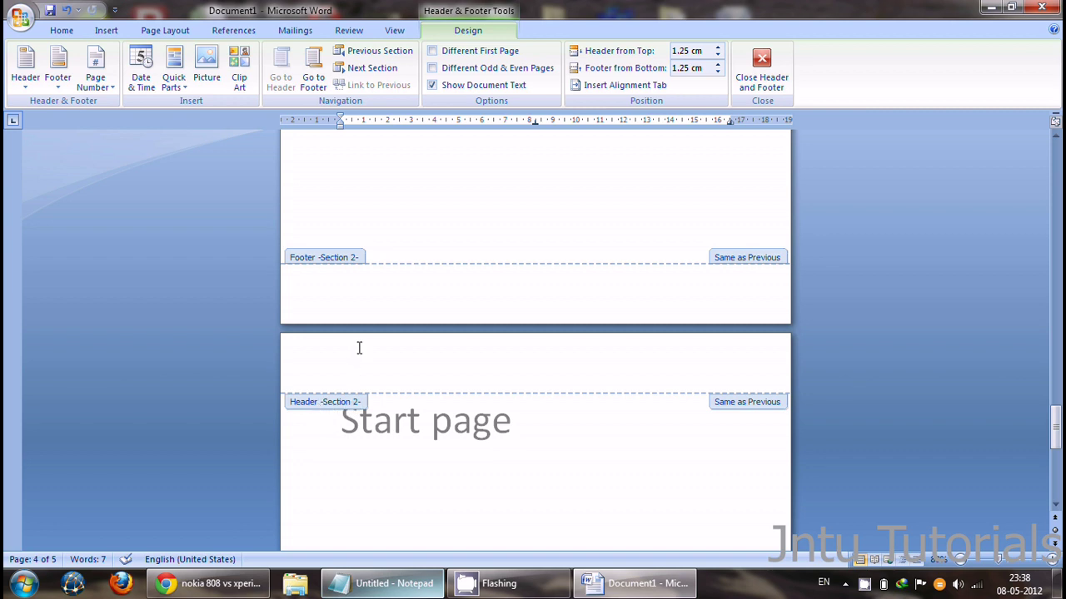
scroll(357, 351, down, 5)
scroll(357, 352, down, 6)
scroll(369, 364, down, 8)
scroll(375, 378, up, 2)
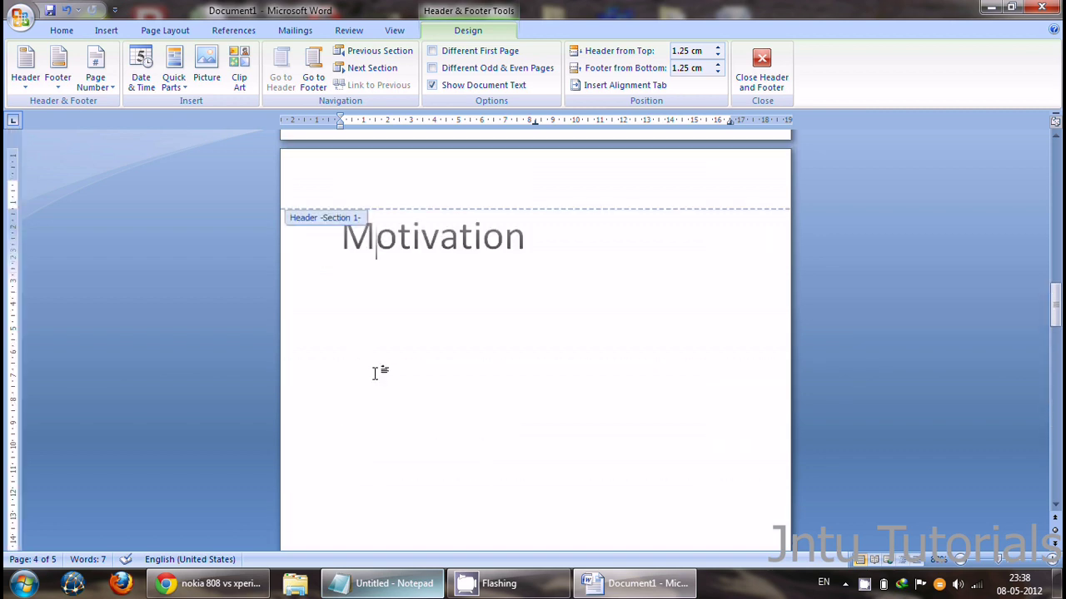
double_click(375, 374)
scroll(377, 375, down, 5)
click(390, 395)
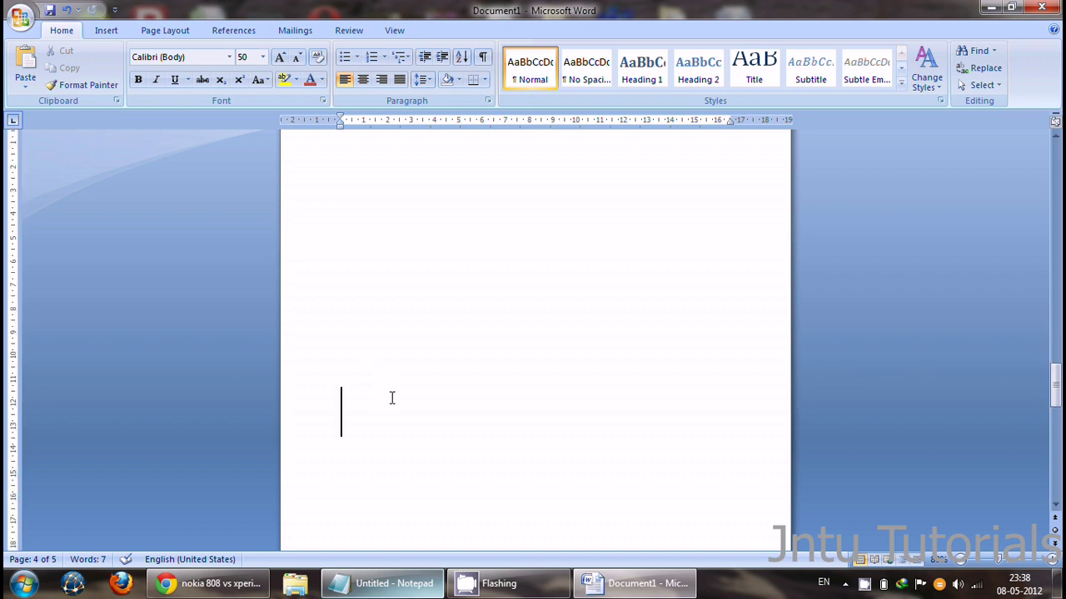
- Delete the extra blank page and empty lines so 'Start page' is page 4
key(BackSpace)
key(BackSpace)
key(BackSpace)
key(BackSpace)
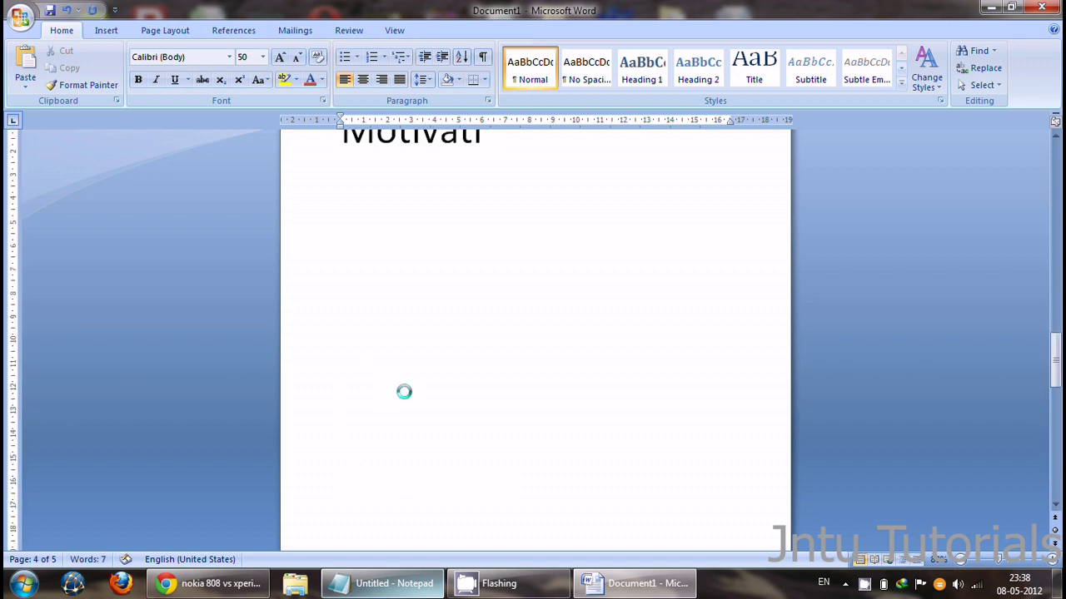
text(o)
key(Return)
key(Return)
key(Return)
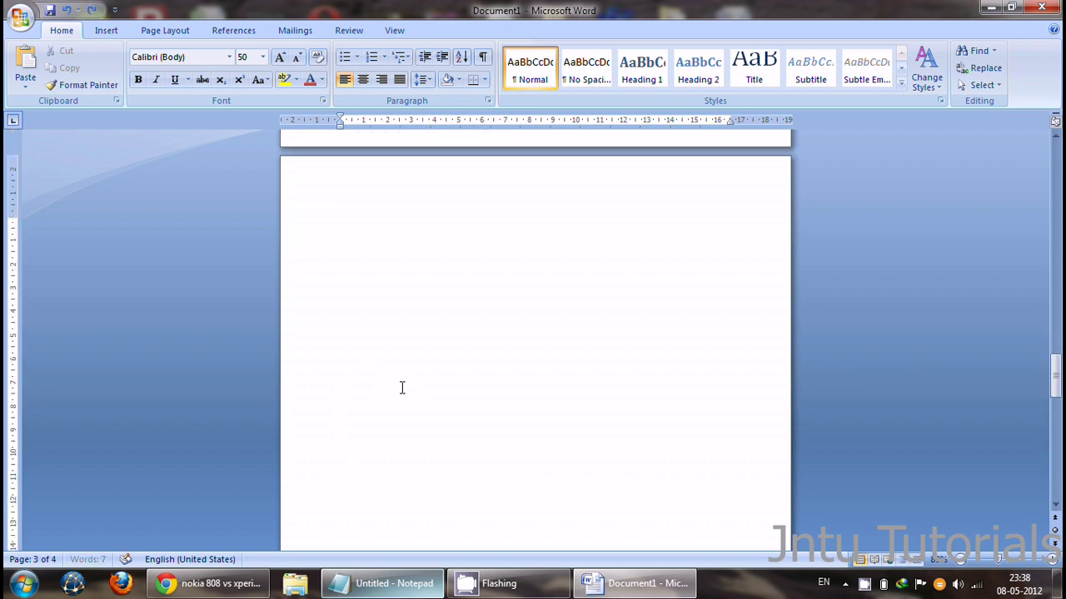
text(Start page)
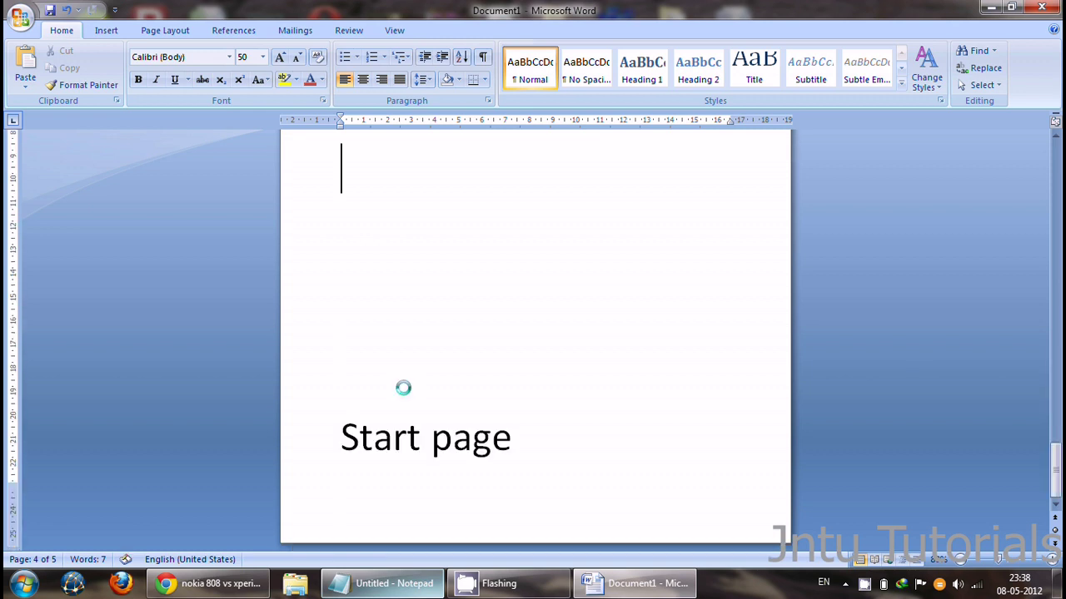
click(402, 388)
key(Return)
key(Return)
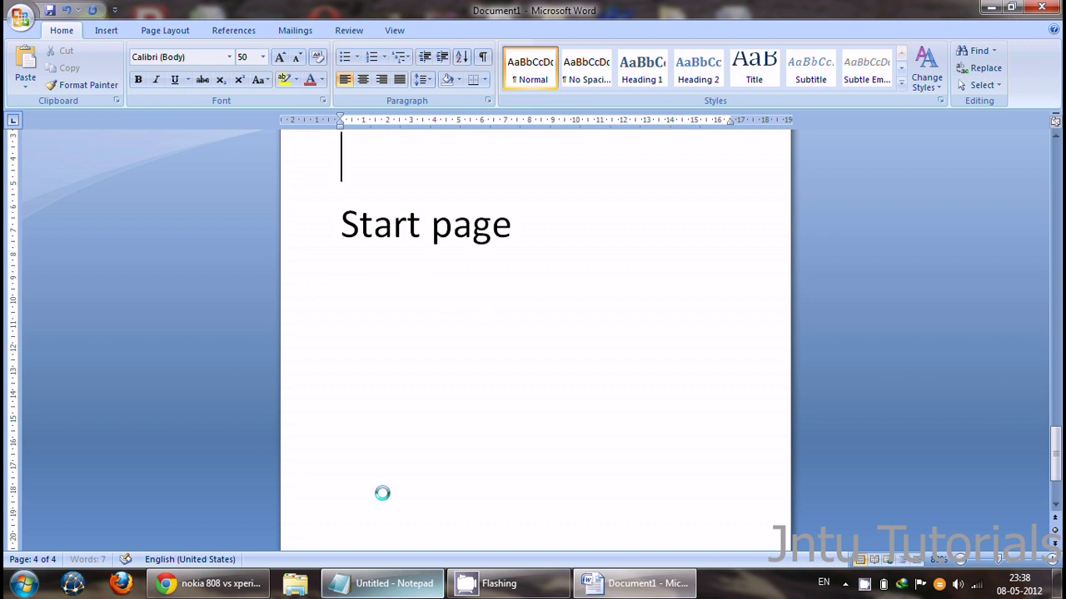
key(BackSpace)
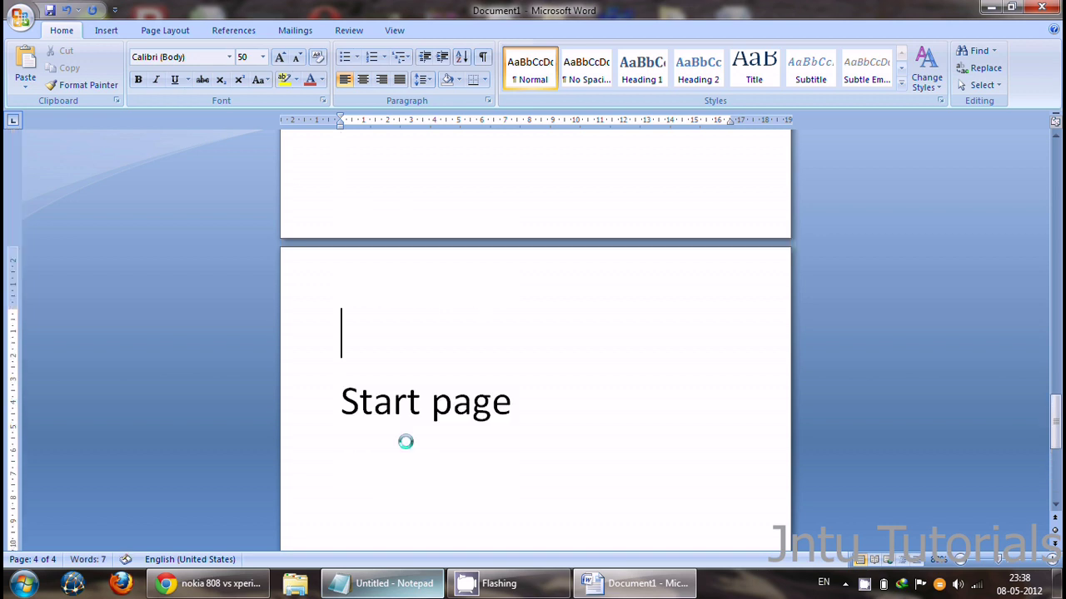
key(Up)
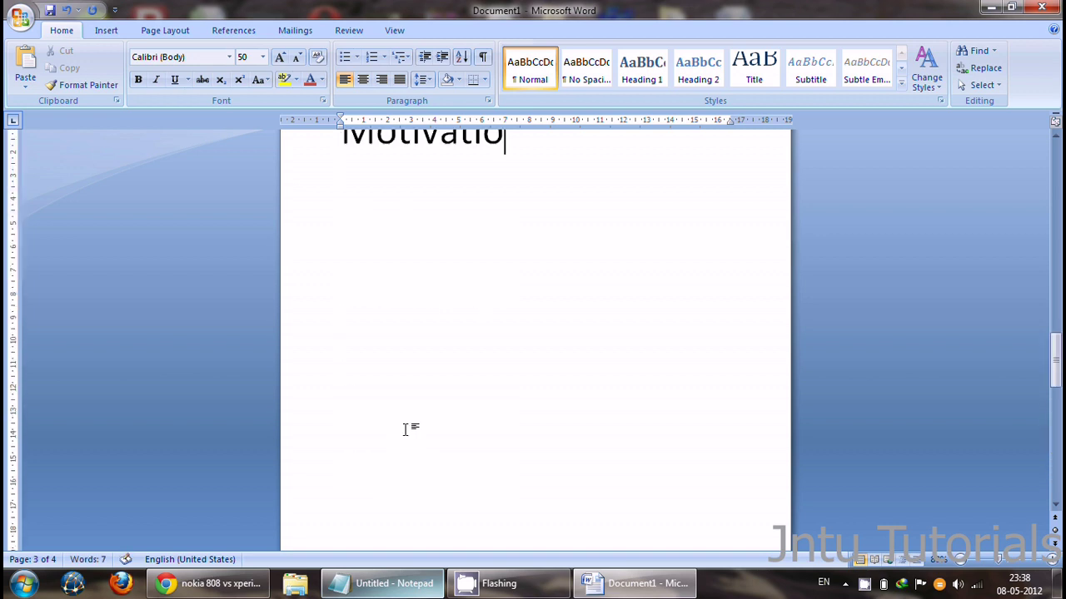
key(Down)
scroll(400, 366, down, 3)
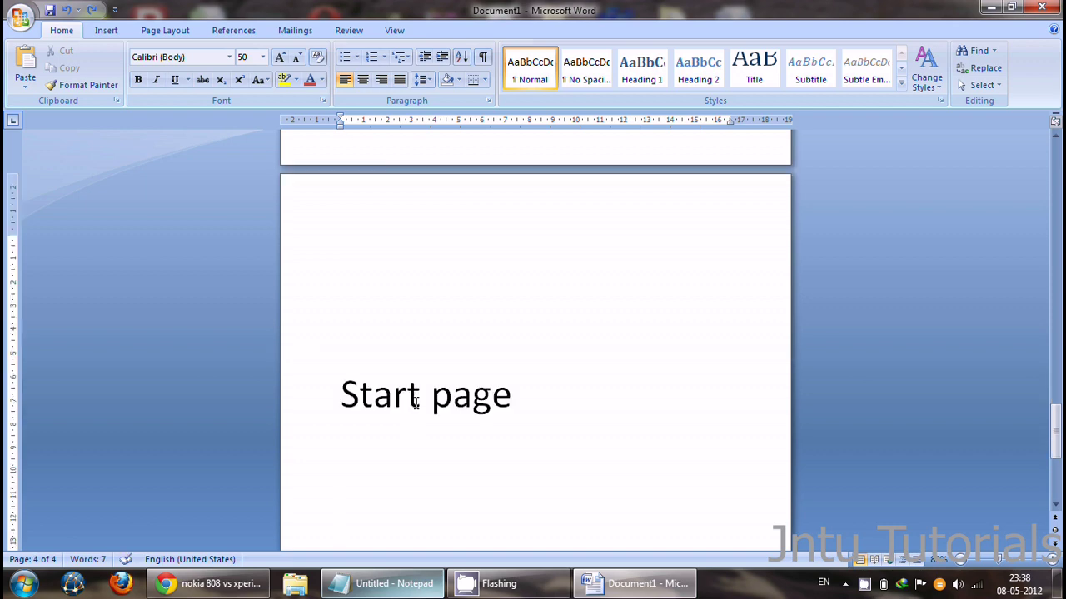
- Open the Section 2 header and note 'U CAN SEE THAT THIS IS HEADER SECTION 2'
double_click(372, 230)
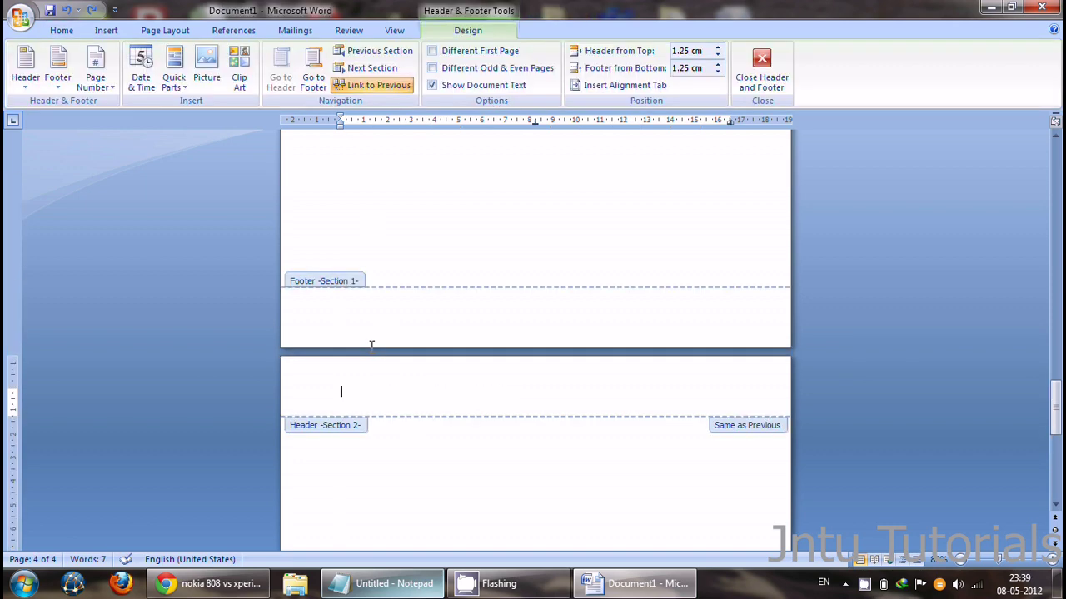
click(400, 574)
key(Return)
text(U CAN SEE THAT THIS IS HEADER S)
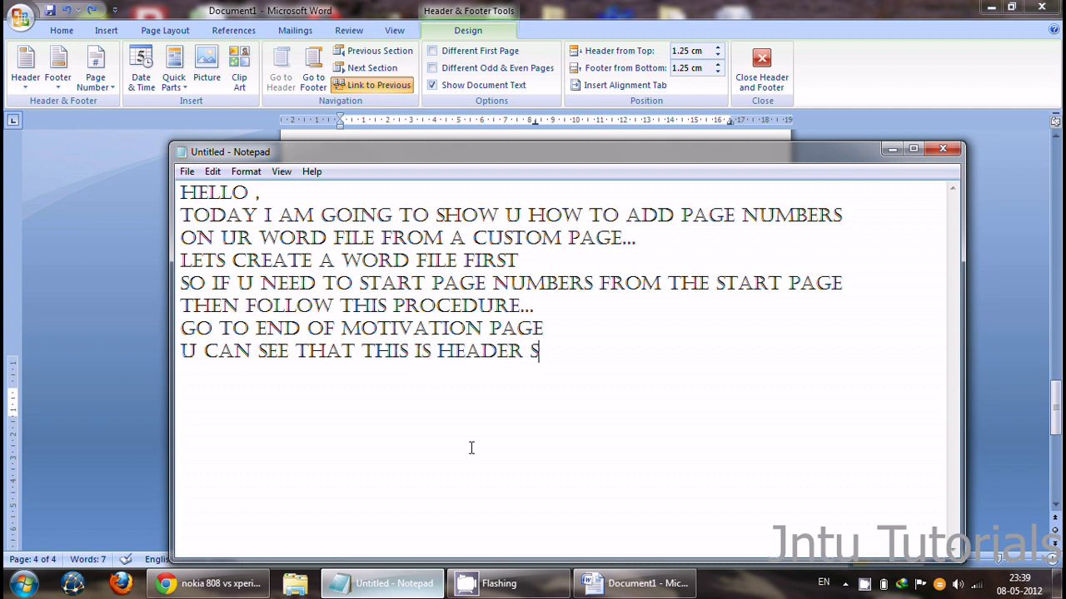
text(ECTION 2)
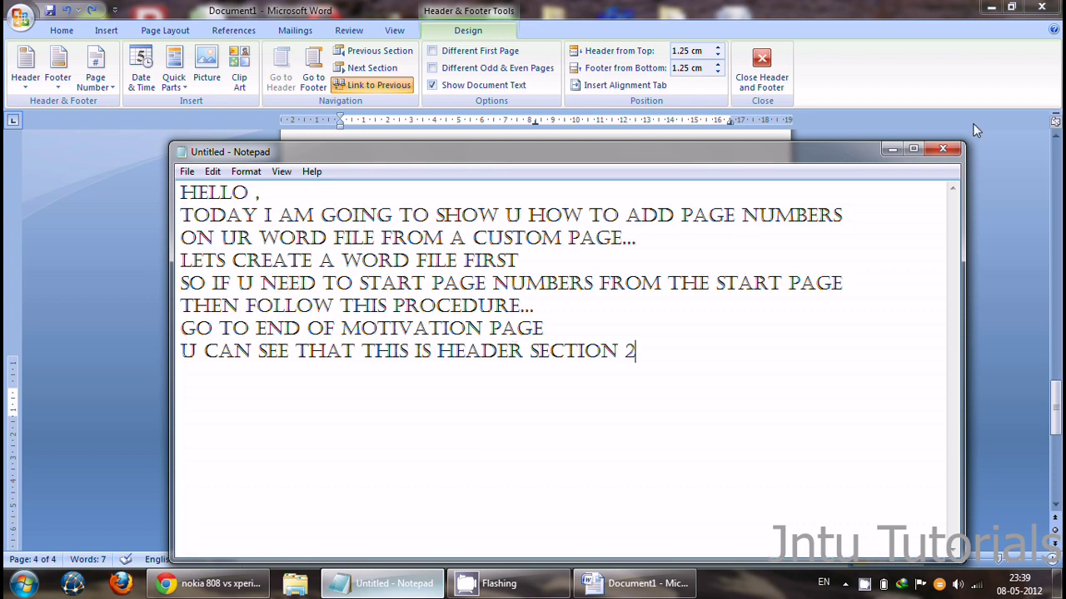
- Minimize Notepad so the Word document is back in front
click(892, 149)
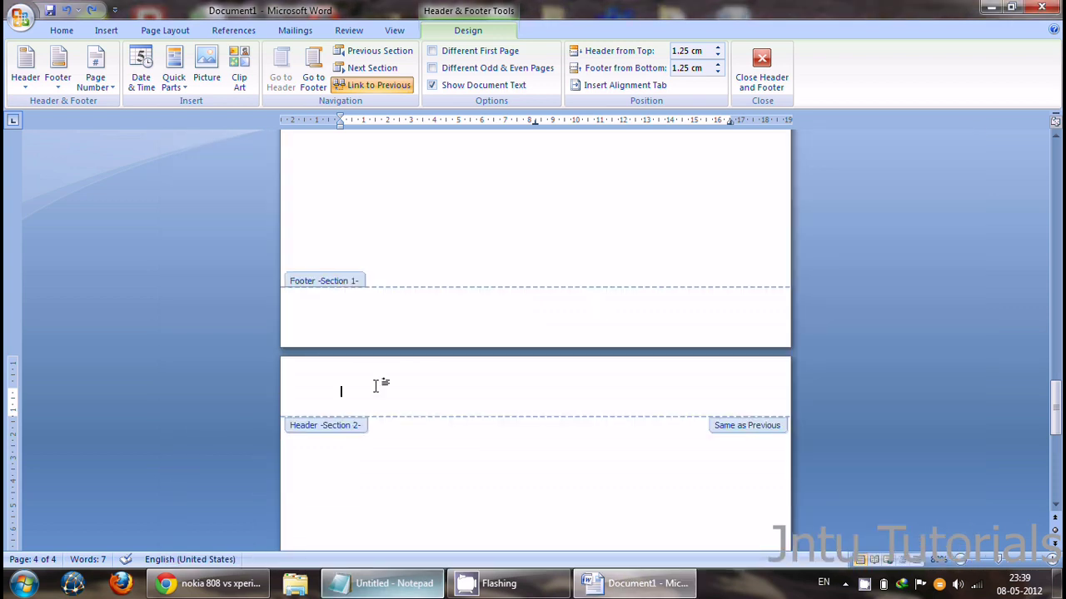
- Compare the Section 1 and Section 2 headers, place the caret in the Section 2 header, then bring Notepad forward
scroll(364, 383, up, 5)
scroll(363, 383, down, 10)
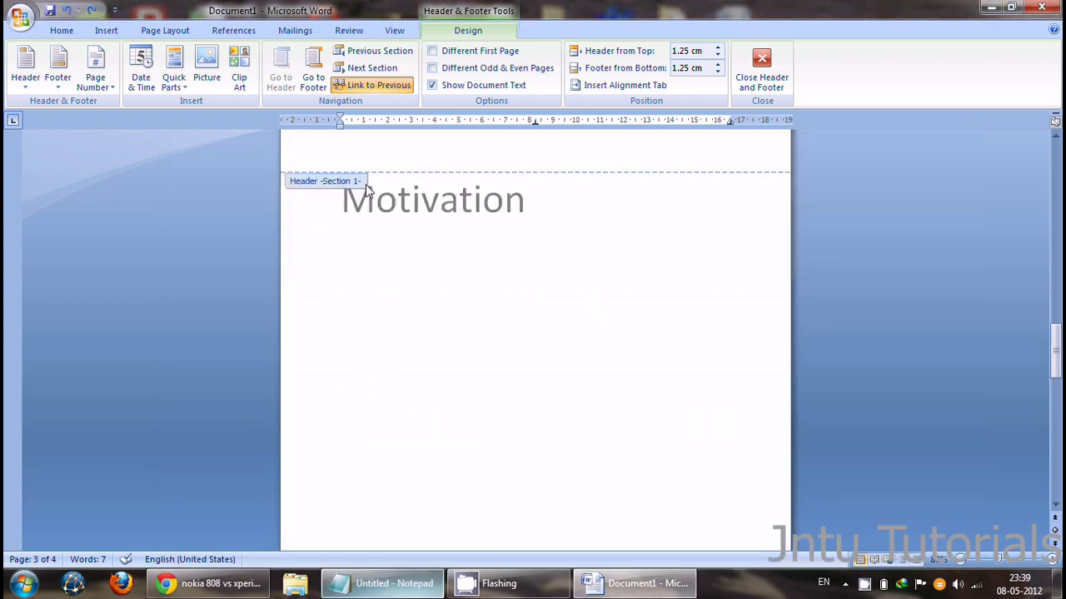
scroll(373, 259, up, 5)
click(364, 361)
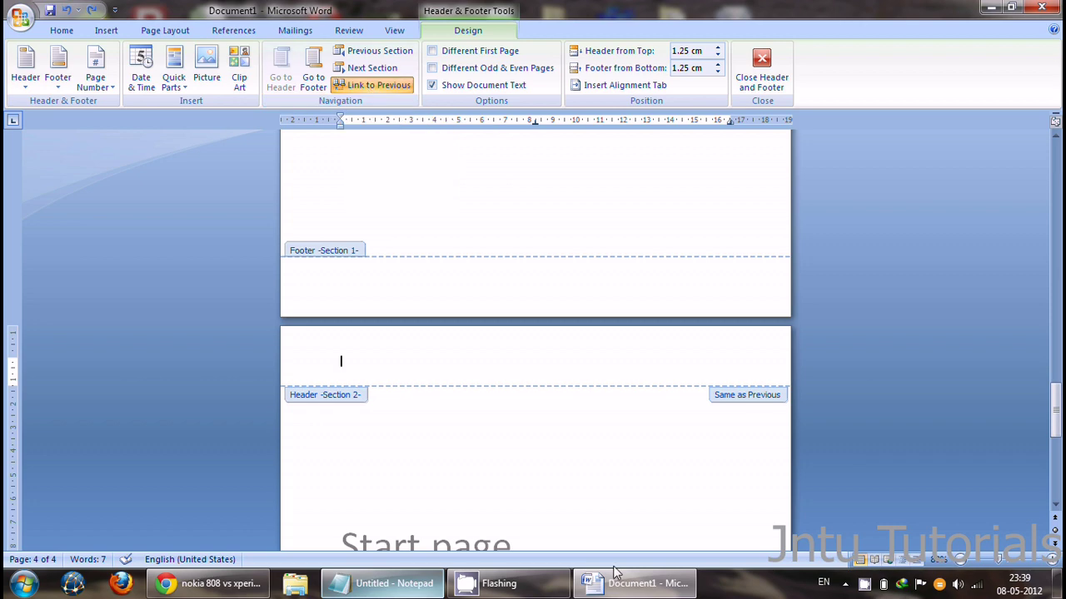
click(383, 584)
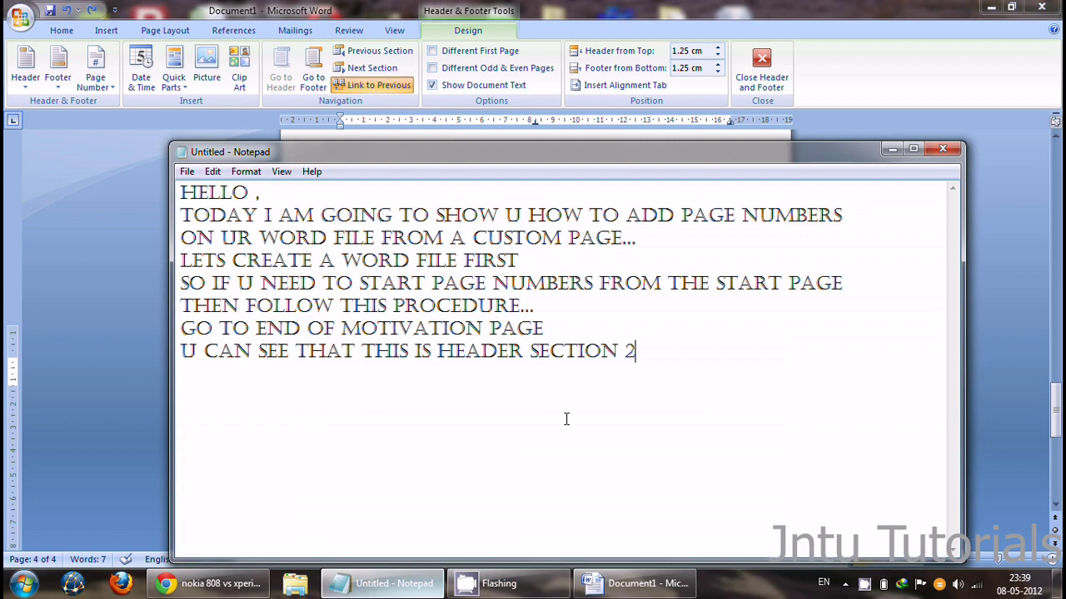
- Add the note line 'NOW REMOVE LINK TO PREVIOUS IN HEADER SECTION 2' and return to Word
key(Return)
text(NOW )
text(RE)
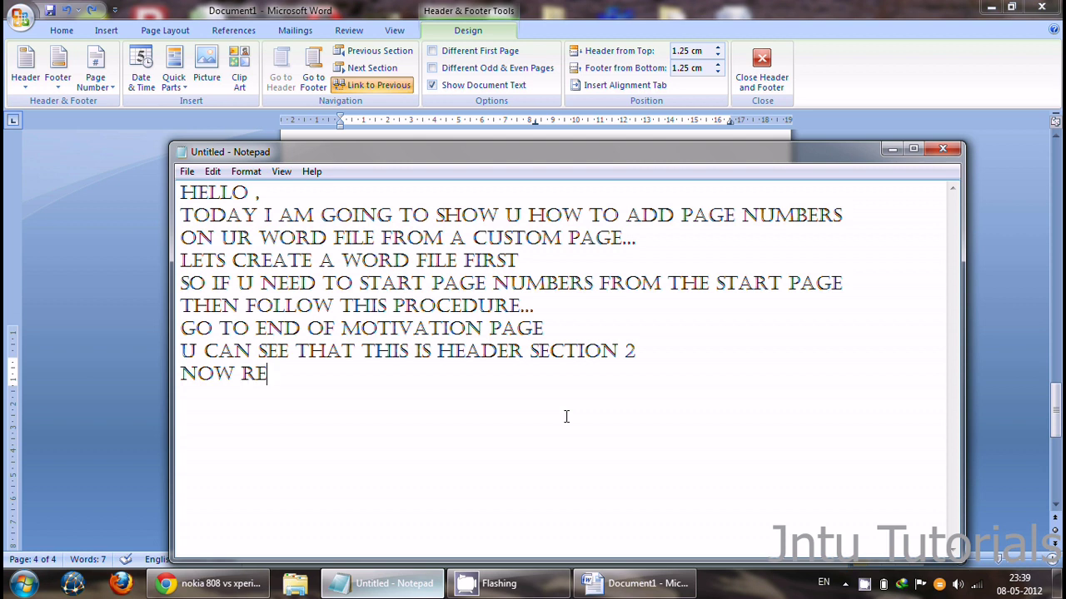
text(MOVE LINK )
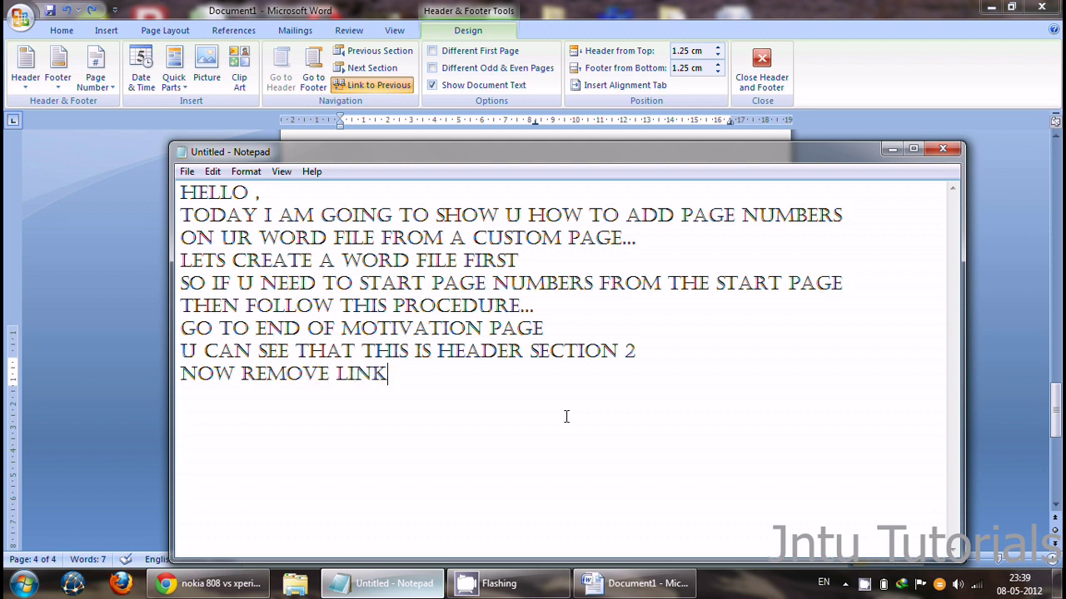
text(TO R)
key(BackSpace)
text(PR)
text(EVIOUS )
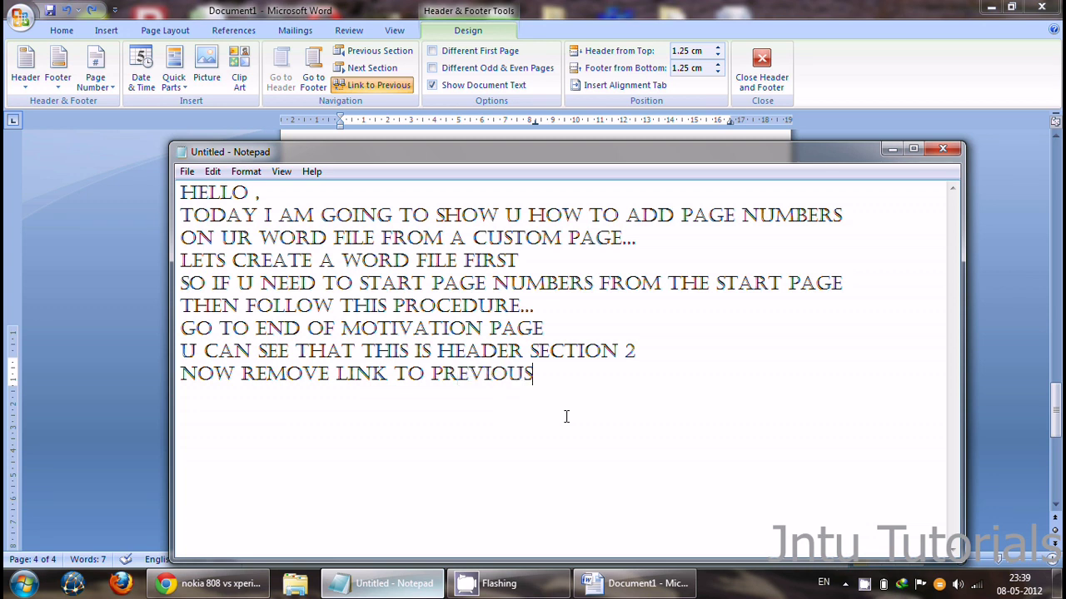
text(IN HEADER SECTION 2)
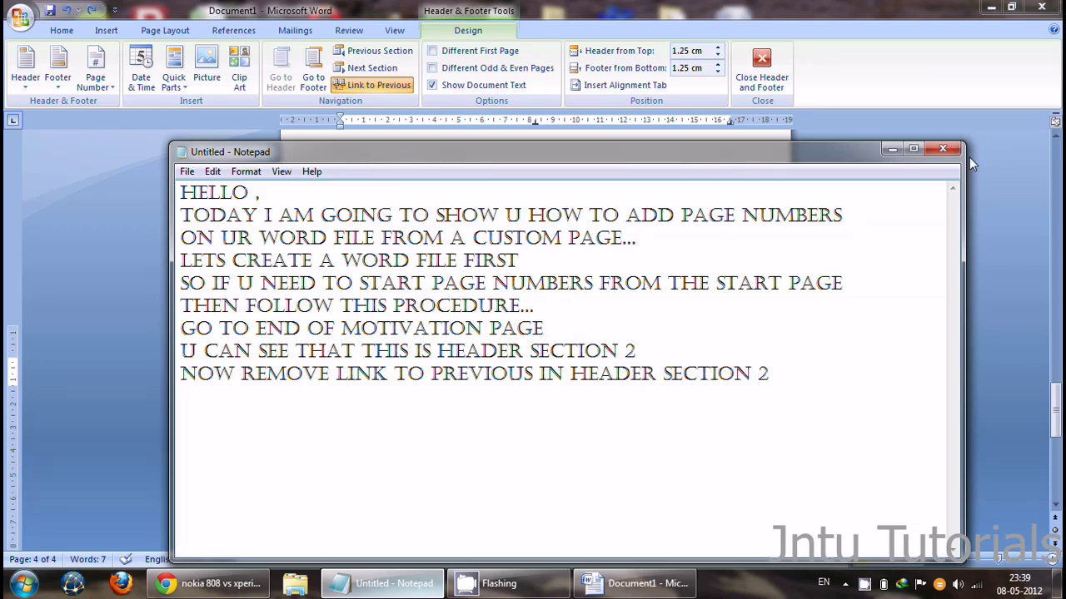
click(890, 150)
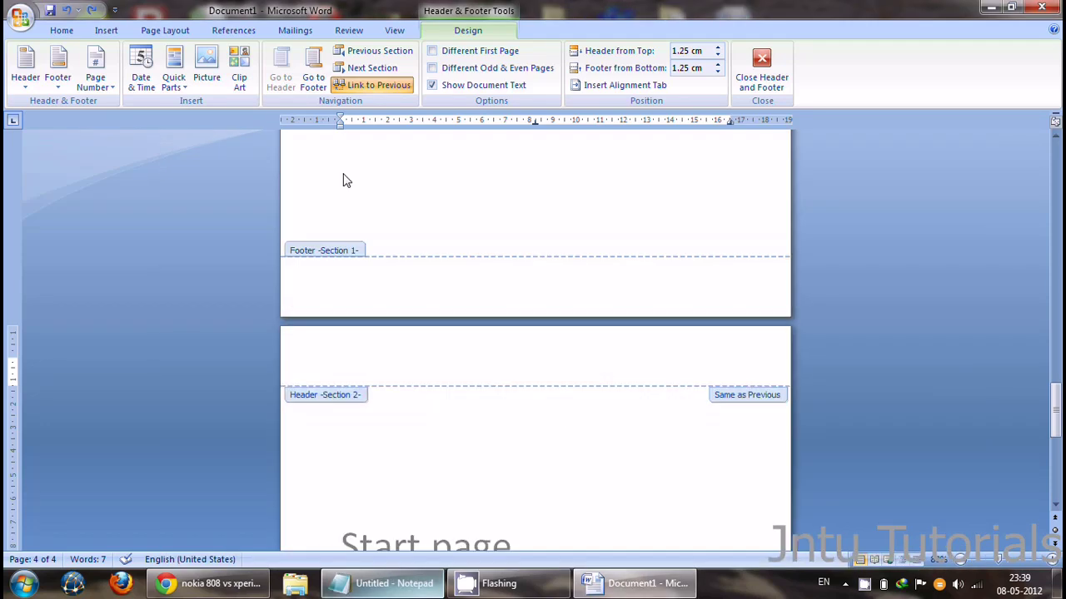
- Turn off Link to Previous for the Section 2 header, then switch back to the notes
click(379, 85)
scroll(385, 161, down, 3)
scroll(409, 250, up, 1)
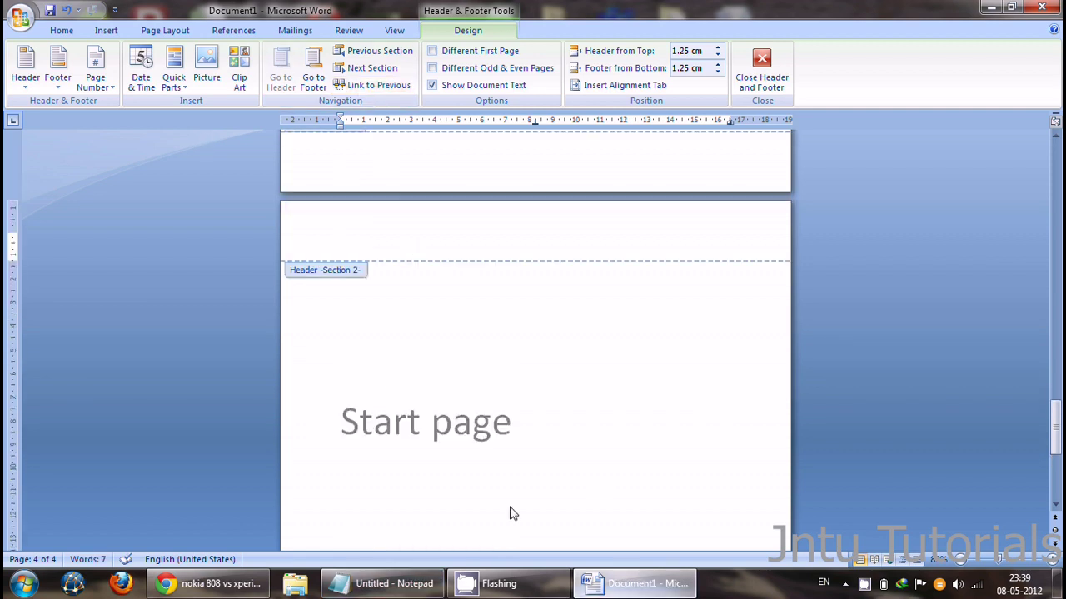
key(alt+Tab)
key(Return)
- Add the note 'NOW LETS ADD PAGE NUMBERS FROM THIS PAGE' and minimize Notepad
text(NOW LETS ADD PAGE NUM)
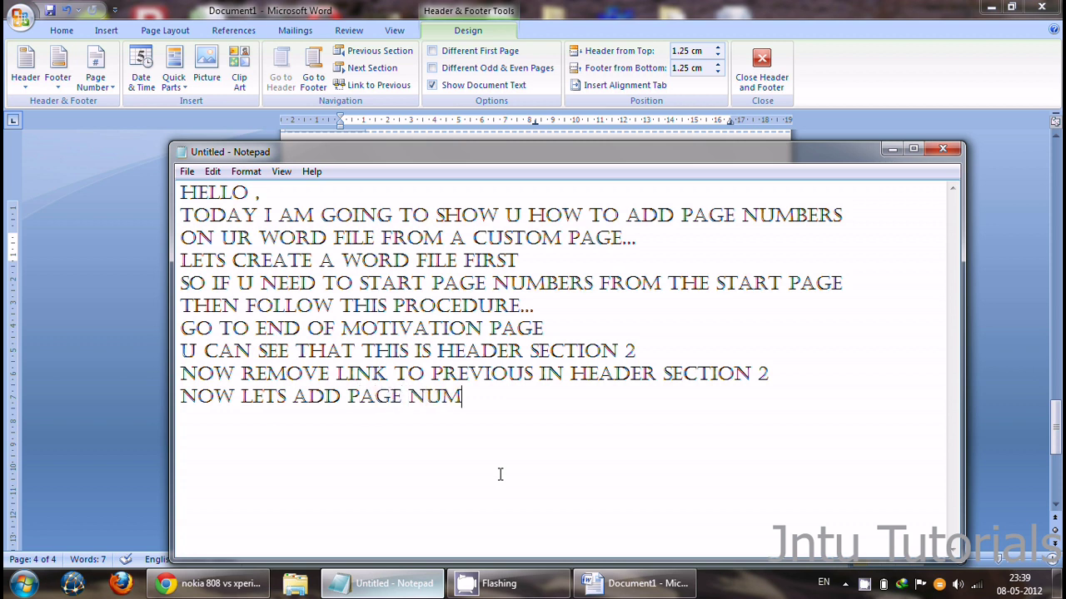
text(BERS FROM THIS PAGE)
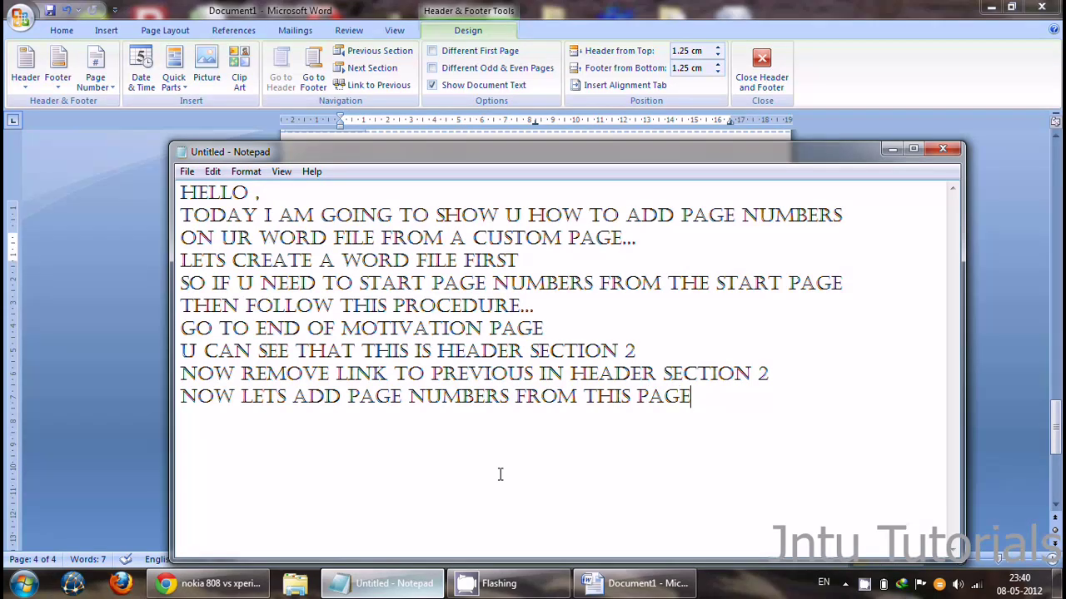
click(893, 152)
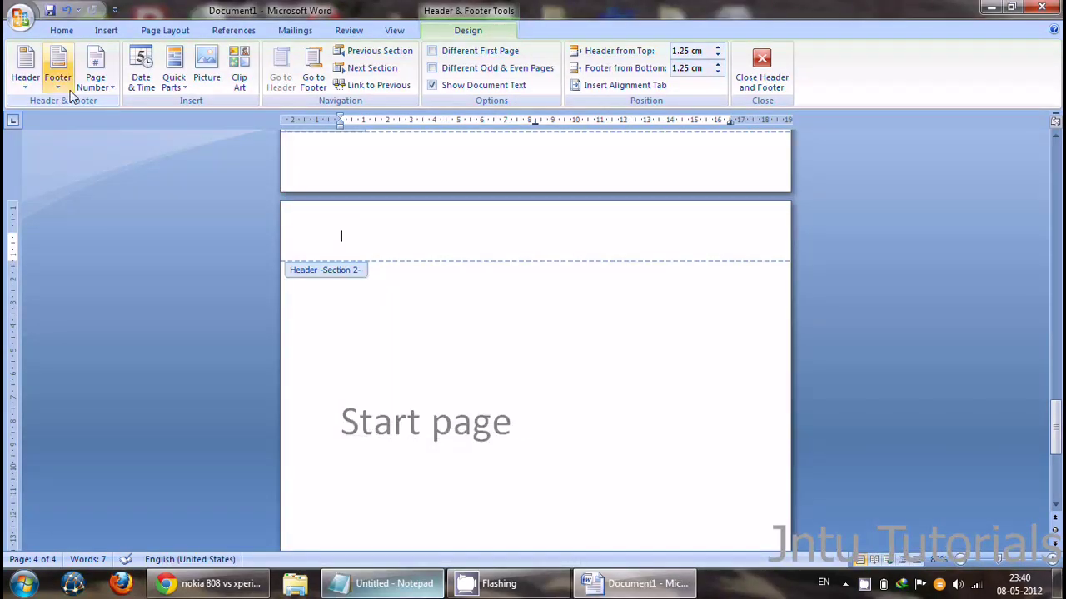
- Set the Section 2 page number format to start at 1
click(97, 87)
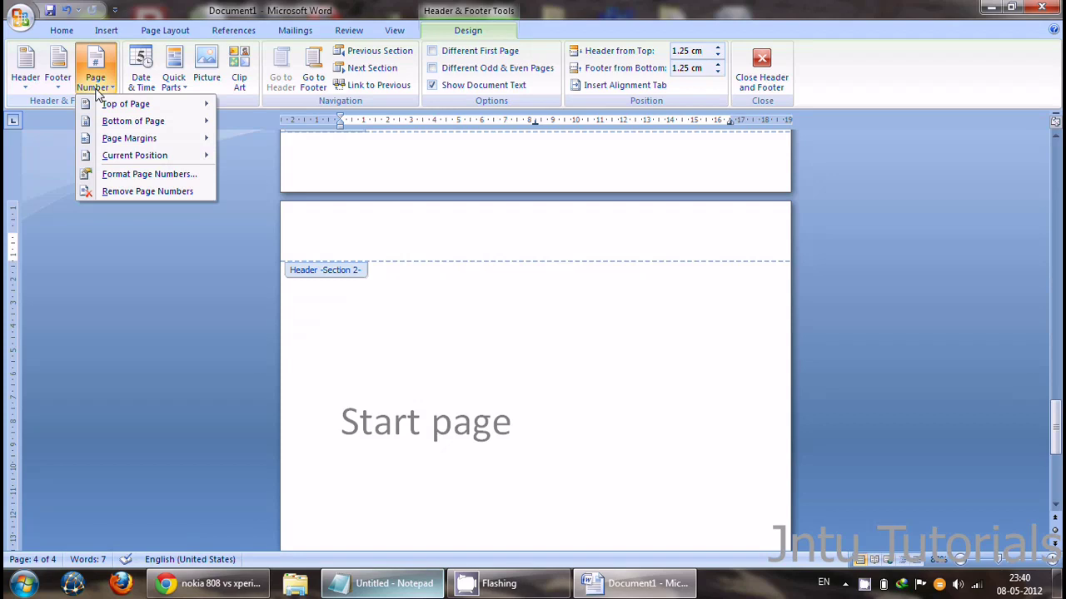
click(131, 175)
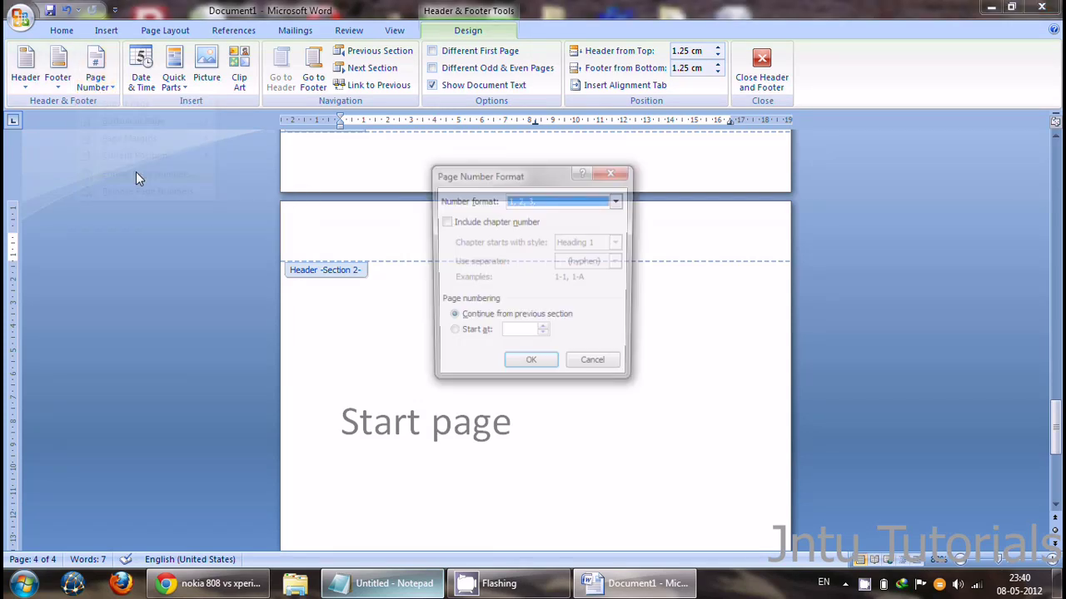
click(468, 334)
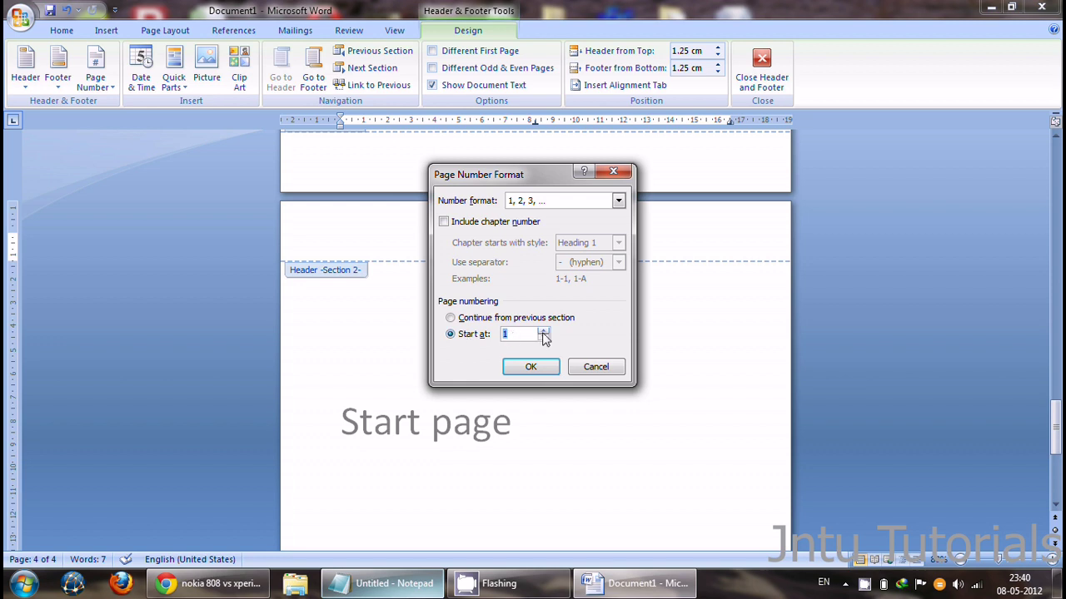
click(541, 370)
- Insert an Accent Bar 1 page number at the top of the page and close the header
scroll(166, 185, up, 1)
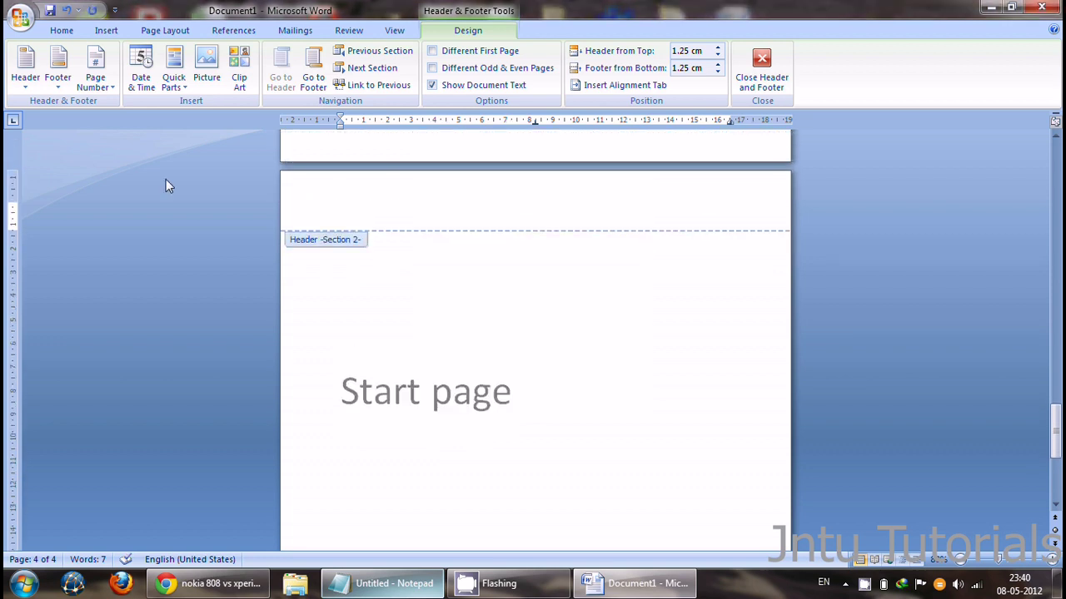
scroll(166, 186, up, 1)
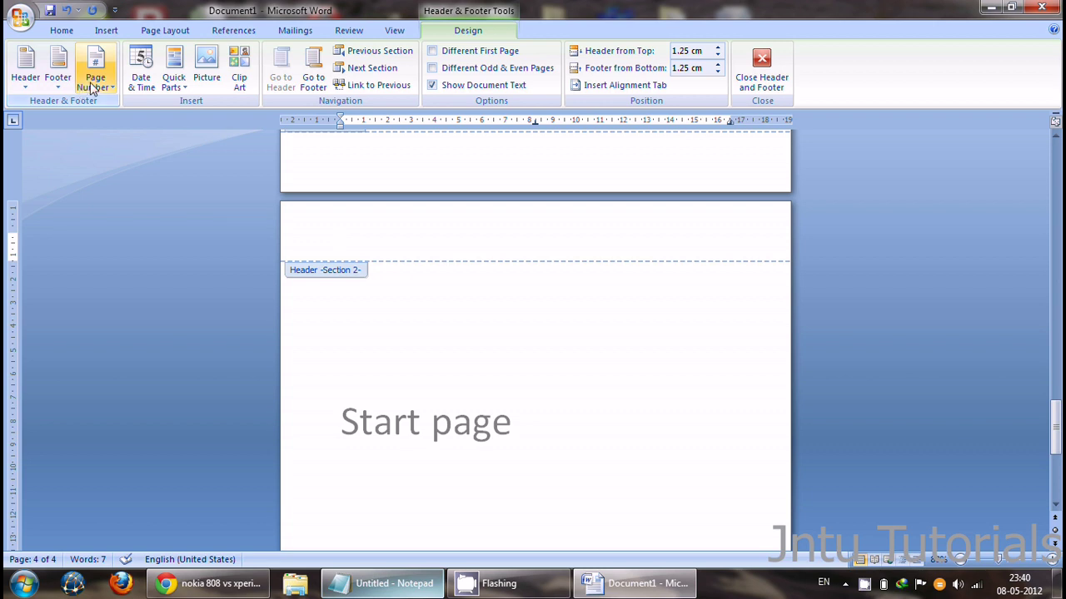
click(93, 83)
mouse_move(133, 104)
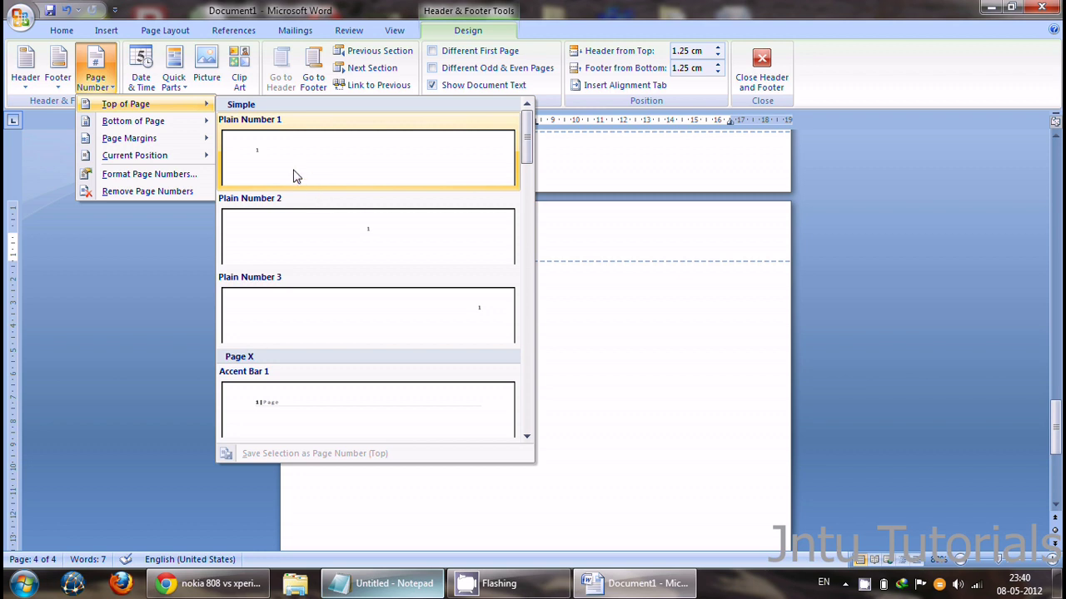
click(289, 410)
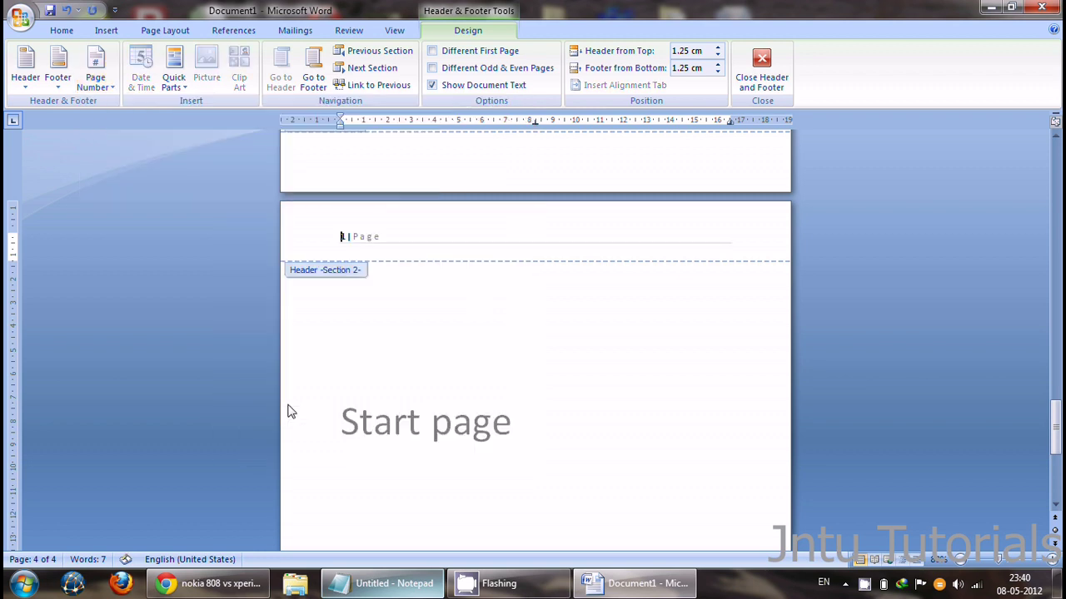
double_click(377, 306)
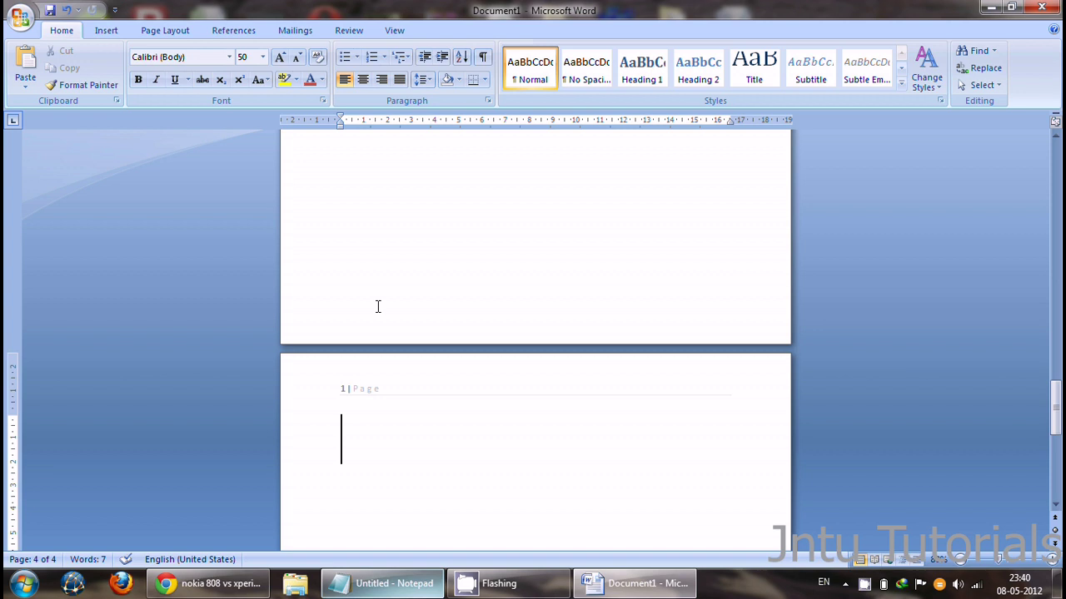
scroll(376, 306, up, 5)
scroll(308, 290, up, 3)
scroll(374, 395, up, 9)
click(374, 395)
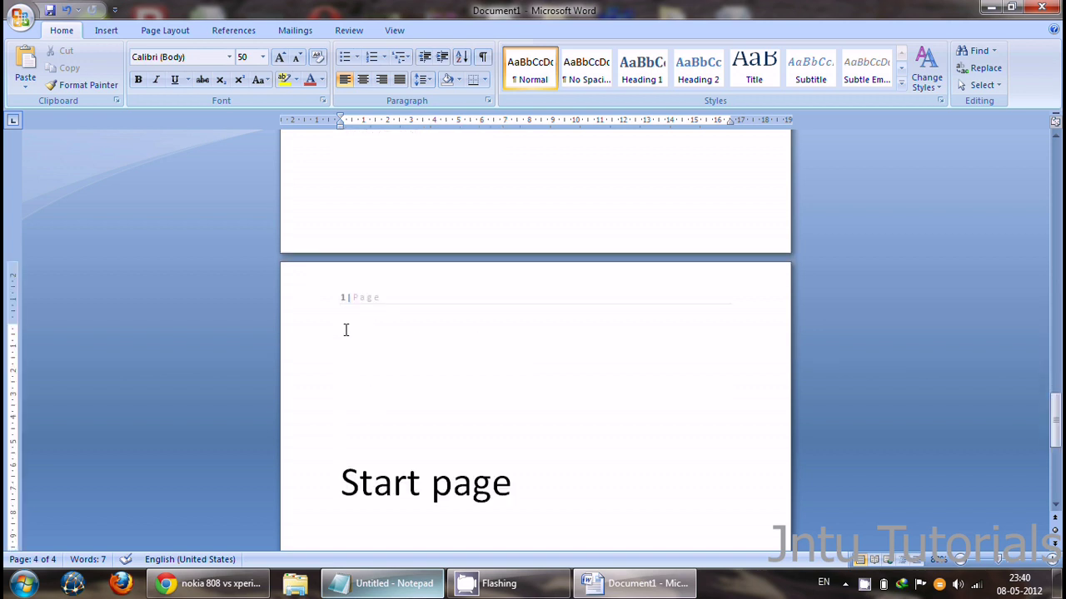
scroll(547, 328, down, 3)
click(547, 328)
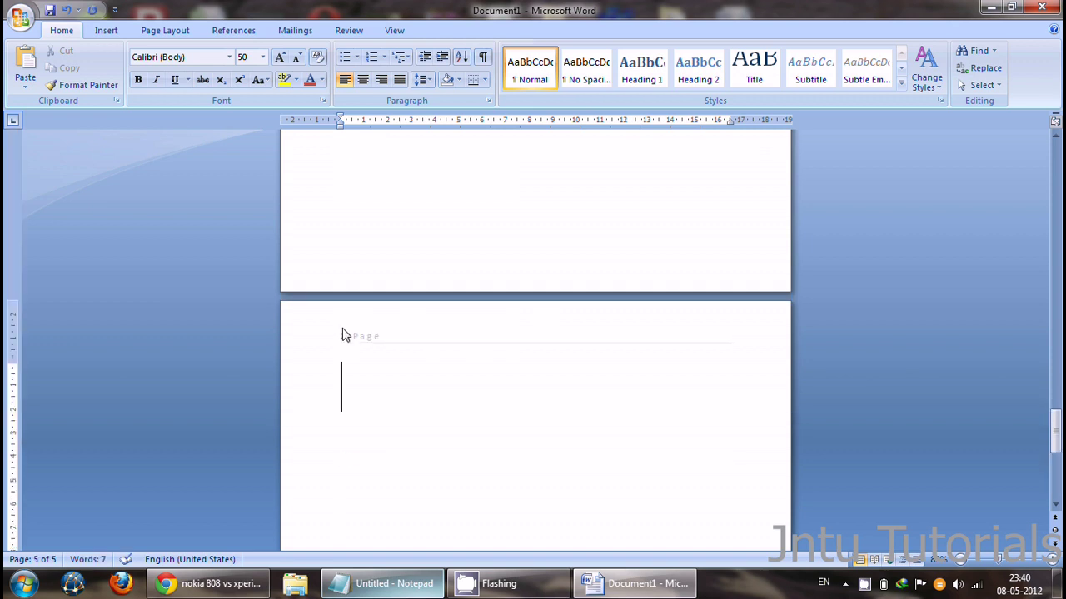
- Add the note 'THATS IT ...' and a line saying page numbers now start from a custom start page
click(424, 596)
key(Return)
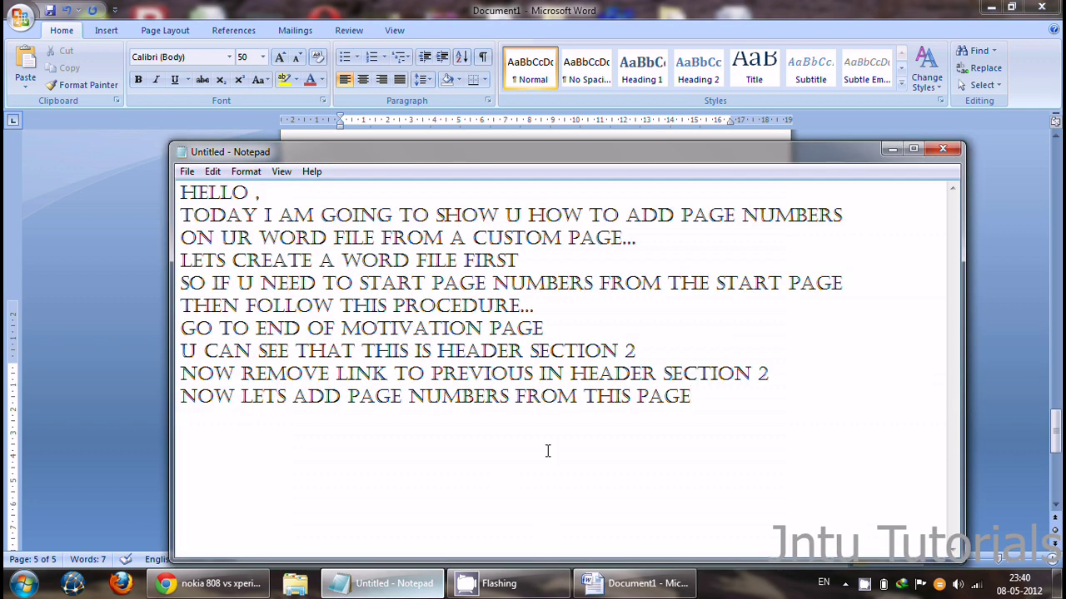
text(THATS IT)
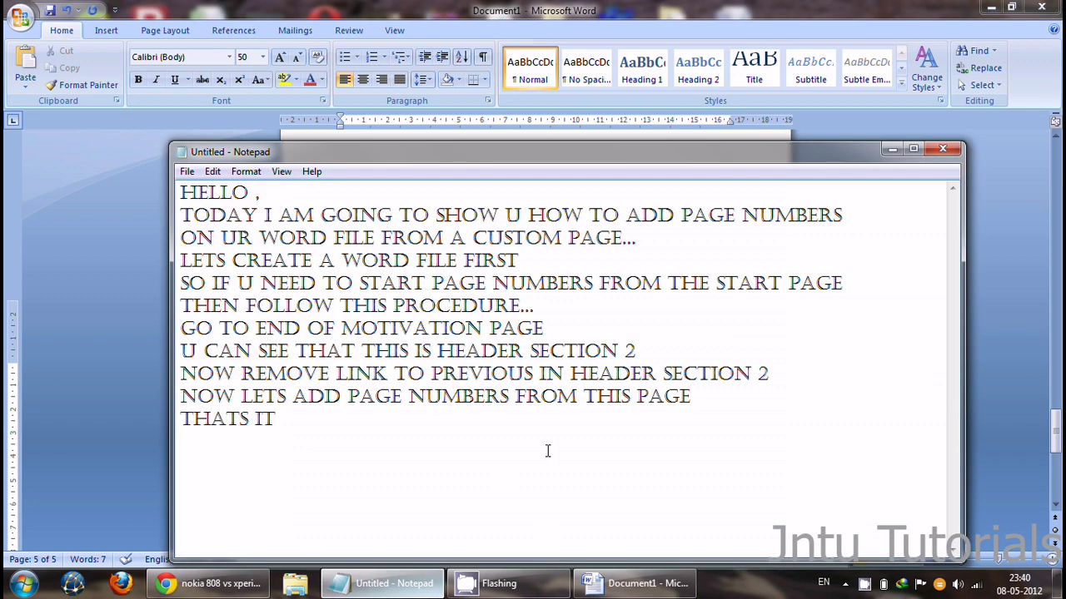
text( ...)
key(Return)
text(NOW)
key(BackSpace)
text(OW U HA)
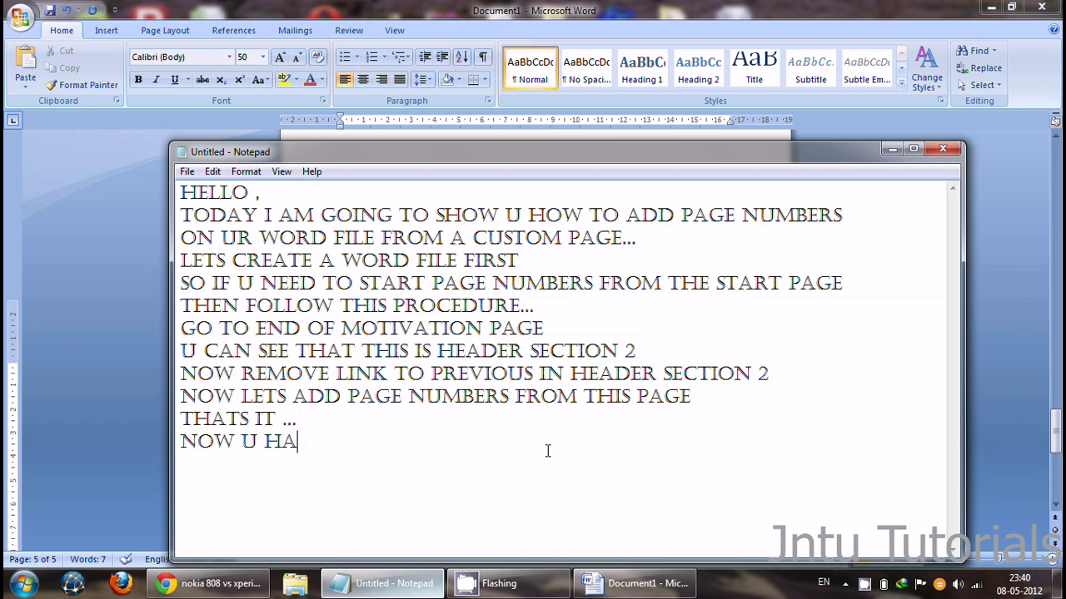
text(VE ADDED PAGE )
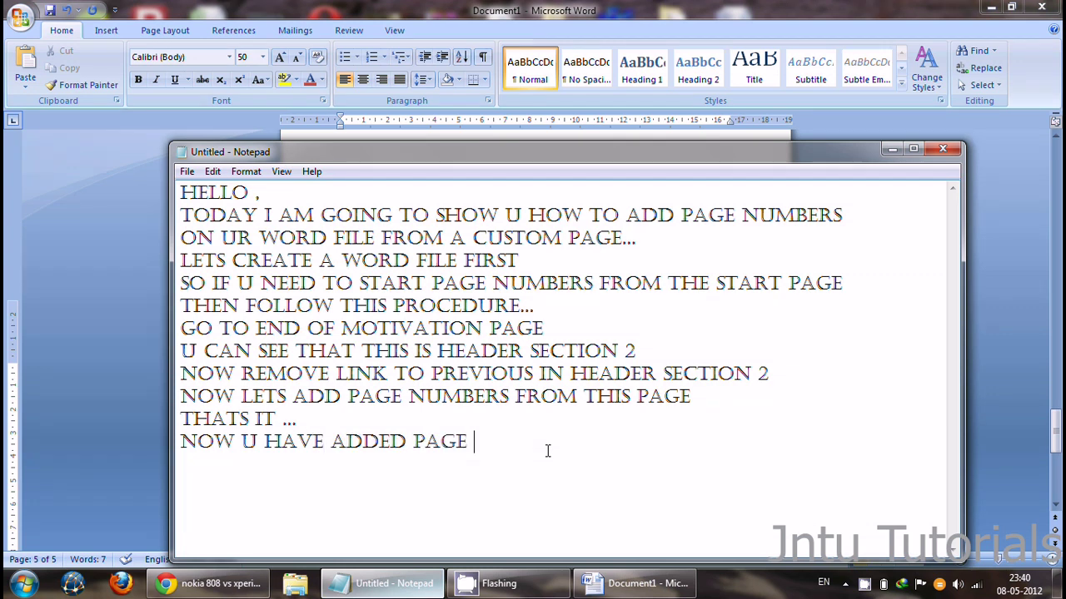
text(NUMBERS FROM)
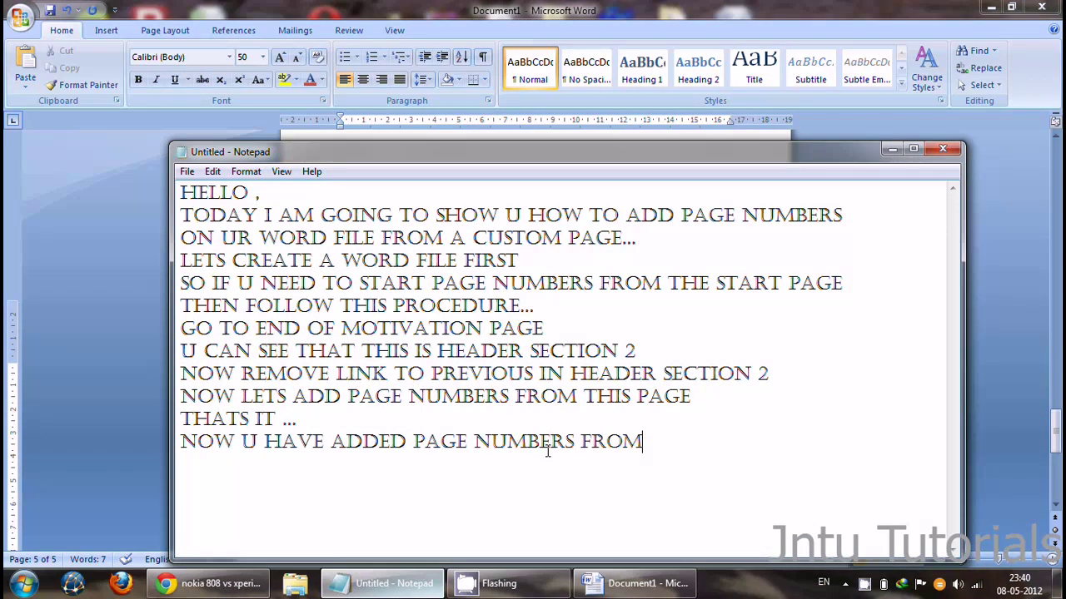
text( A C)
key(BackSpace)
text(CUSTOM STAR)
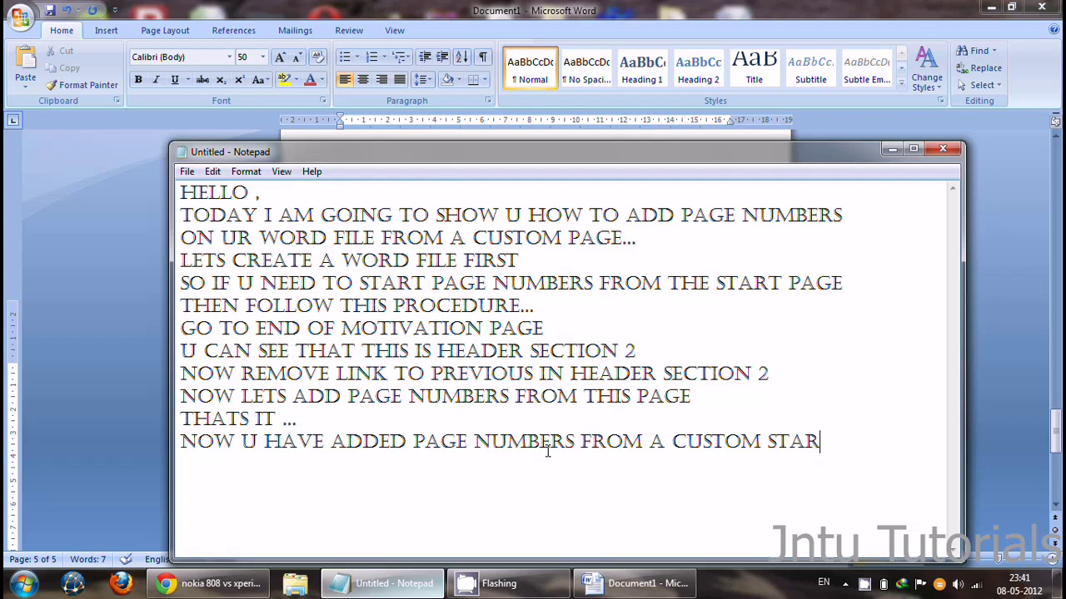
text(T PAGE)
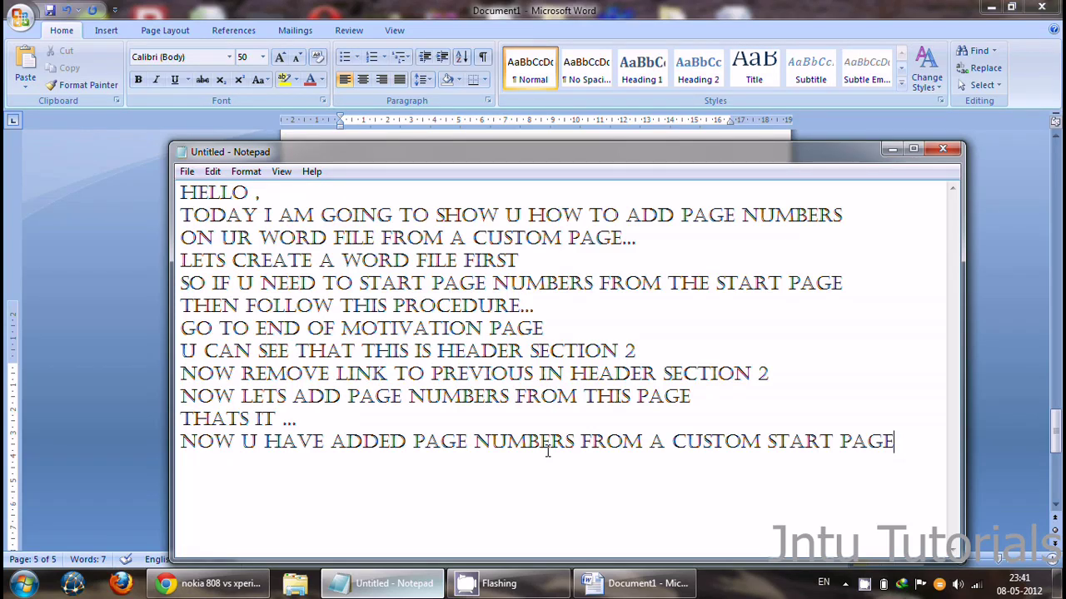
text( IN UR FILE...)
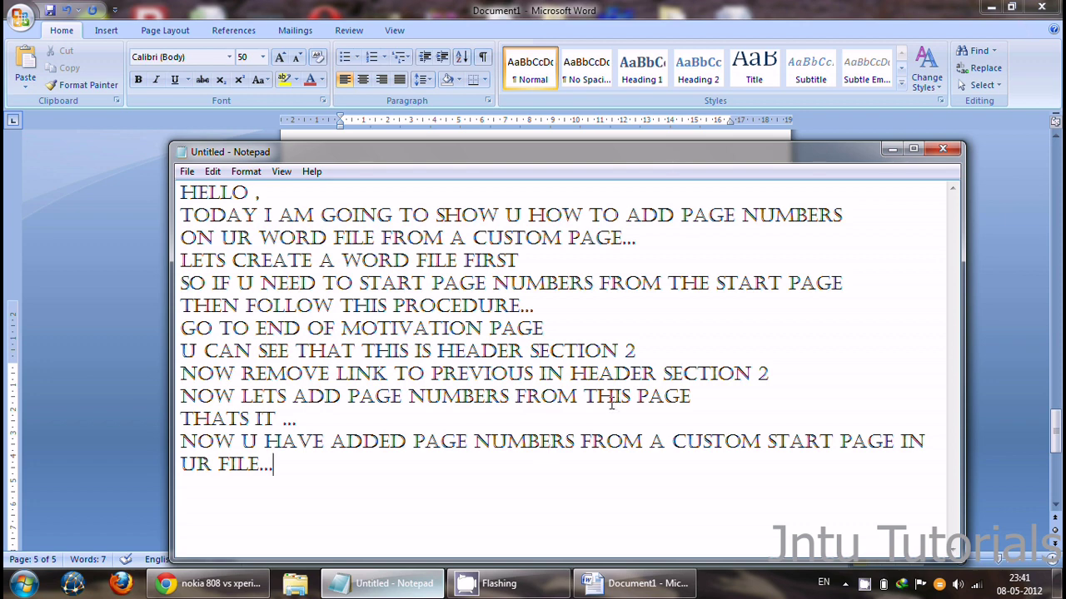
- Add a closing line thanking viewers for watching and asking them to like the video
key(Return)
text(THANKS FOR WATCHING )
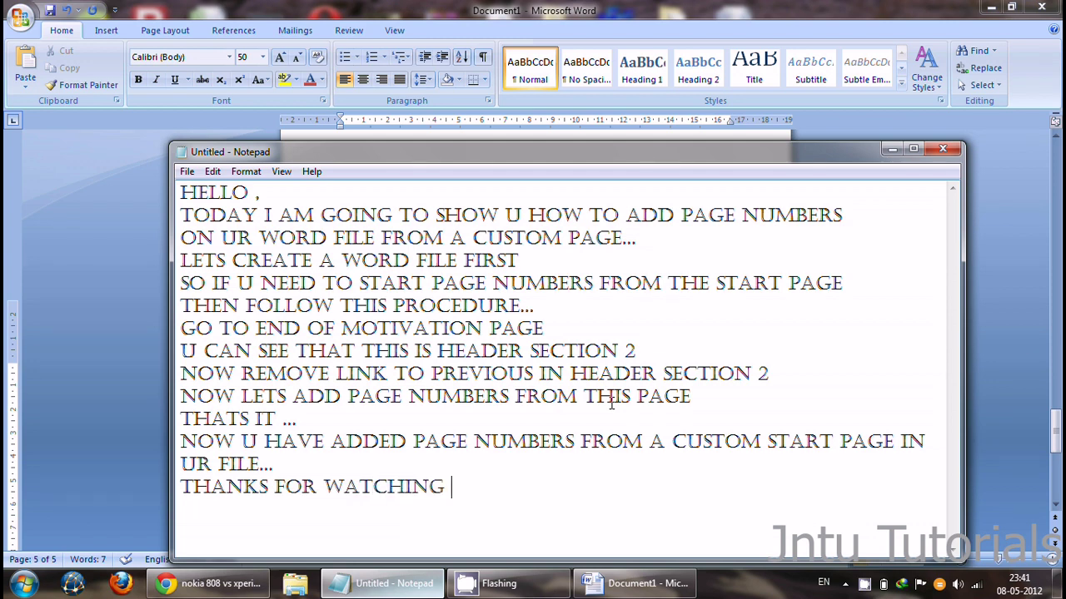
text(MY VIDE)
key(BackSpace)
text(IDEO..DO LIKE)
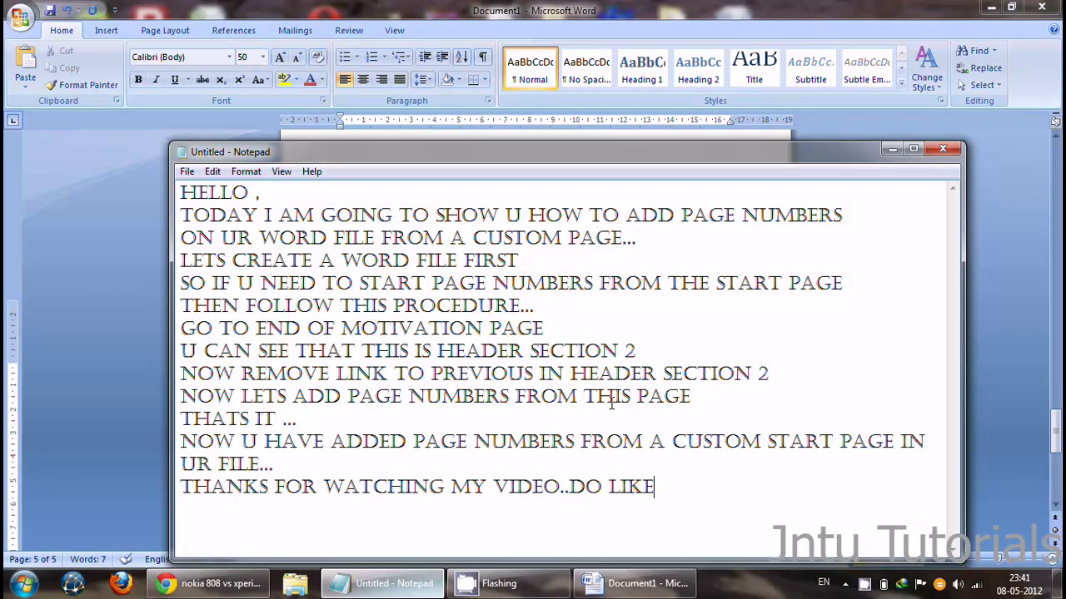
text( IT..)
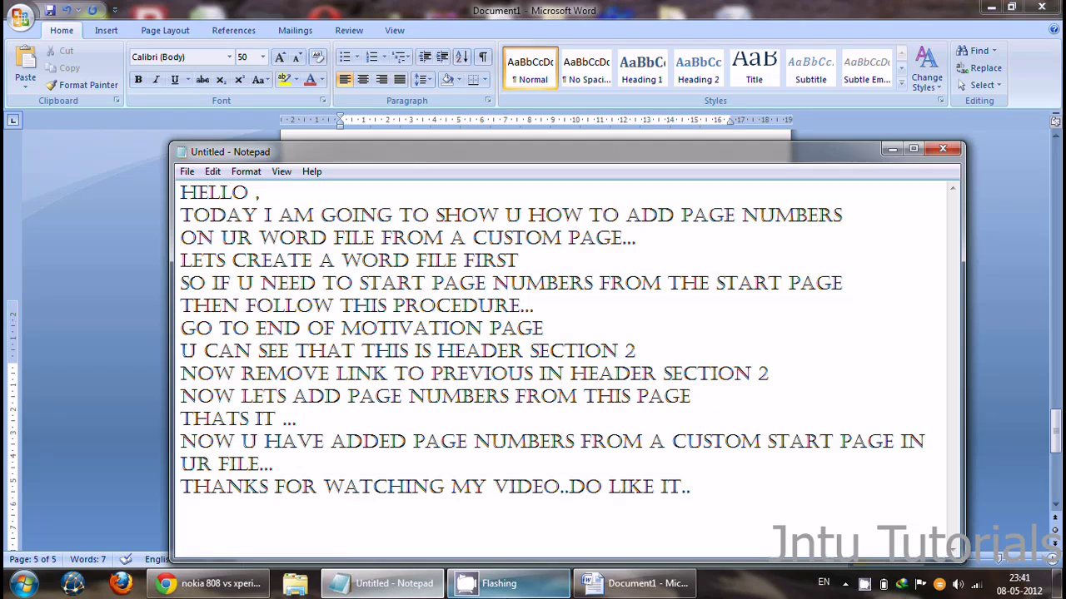